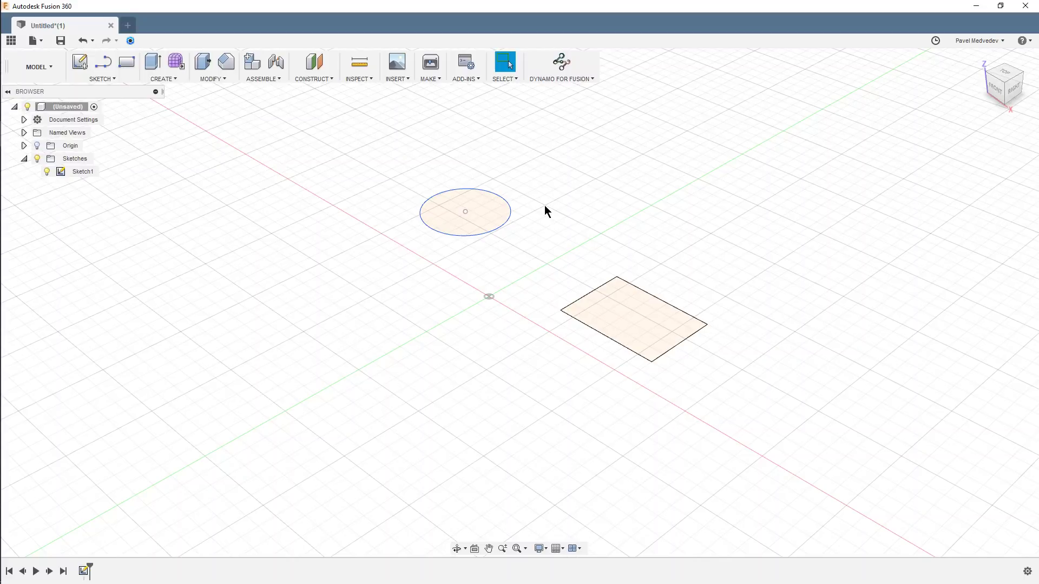
# Nudge Sketch1's circle slightly up-left, then finish editing the sketch.
pyautogui.doubleClick(61, 172)
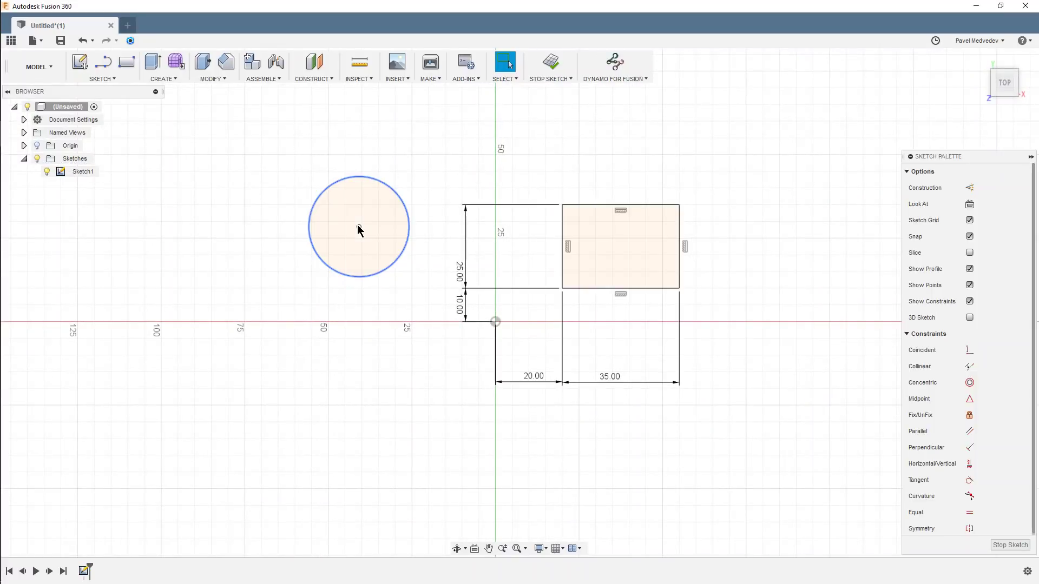
pyautogui.moveTo(357, 228)
pyautogui.mouseDown()
pyautogui.moveTo(360, 212)
pyautogui.moveTo(361, 229)
pyautogui.mouseUp()
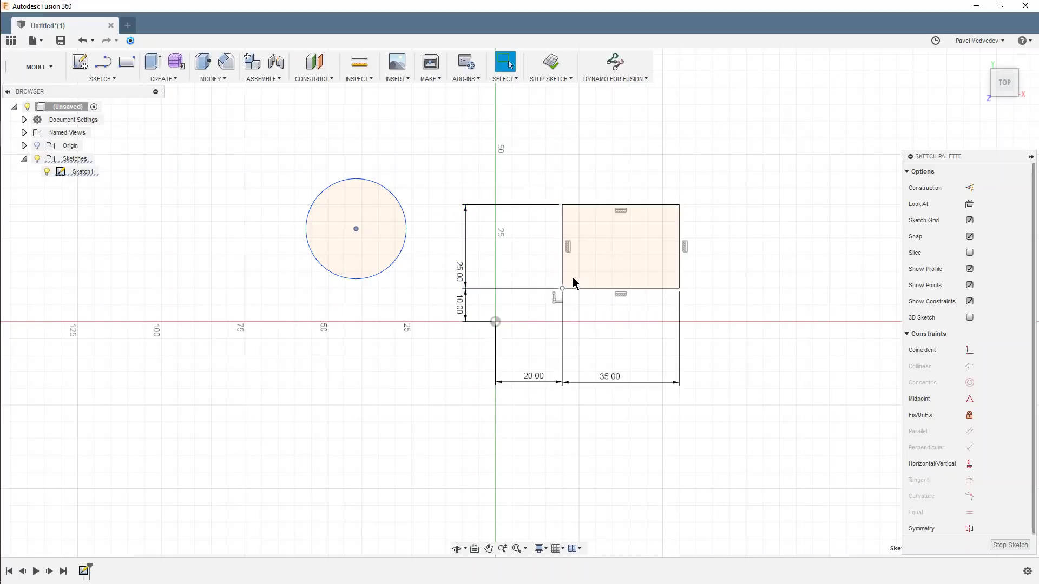
pyautogui.click(550, 62)
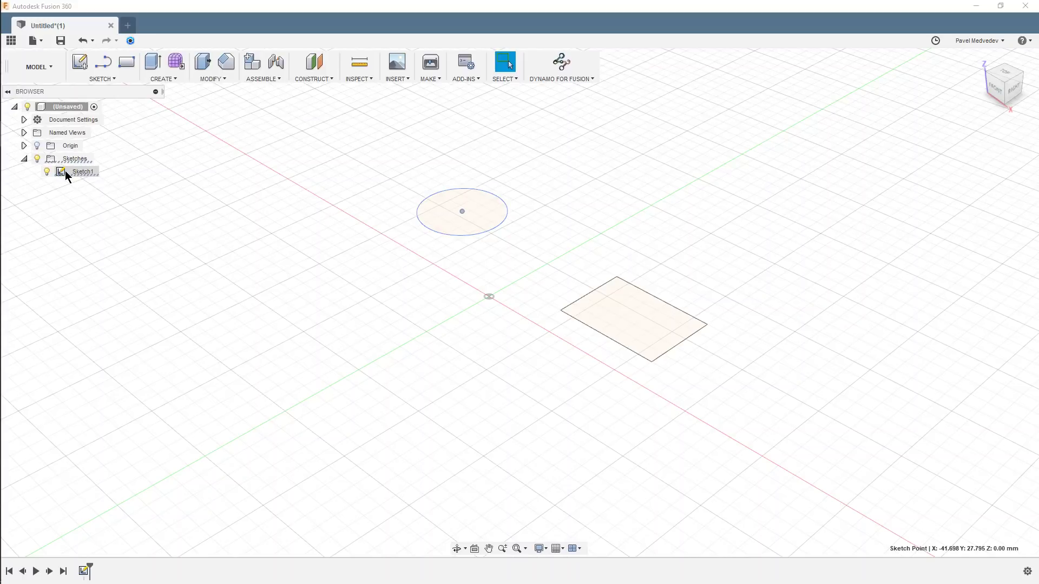
# Copy Sketch1's circle, rectangle and dimensions, then close and hide Sketch1.
pyautogui.doubleClick(65, 170)
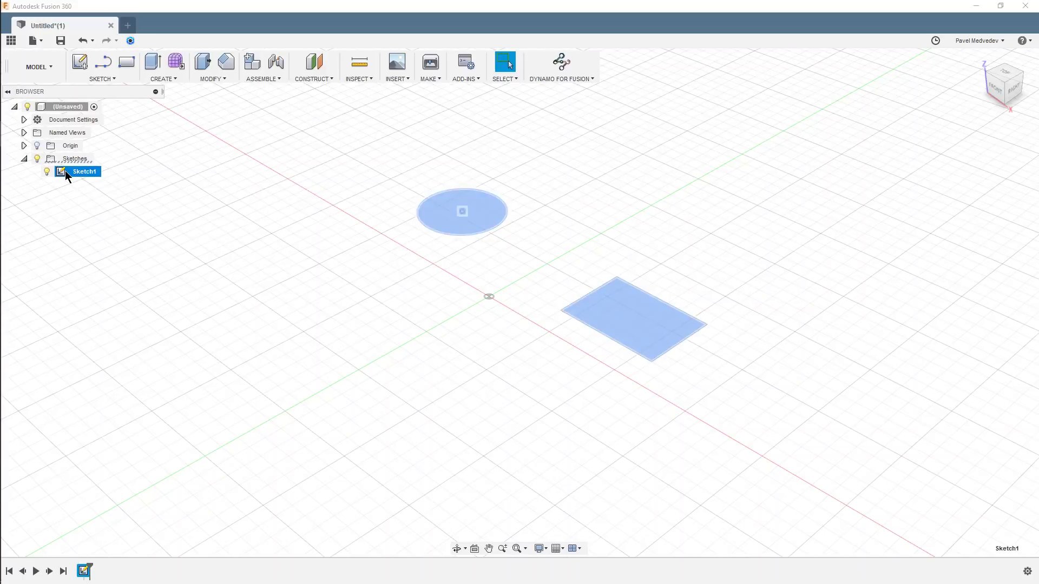
pyautogui.moveTo(263, 126); pyautogui.dragTo(771, 421)
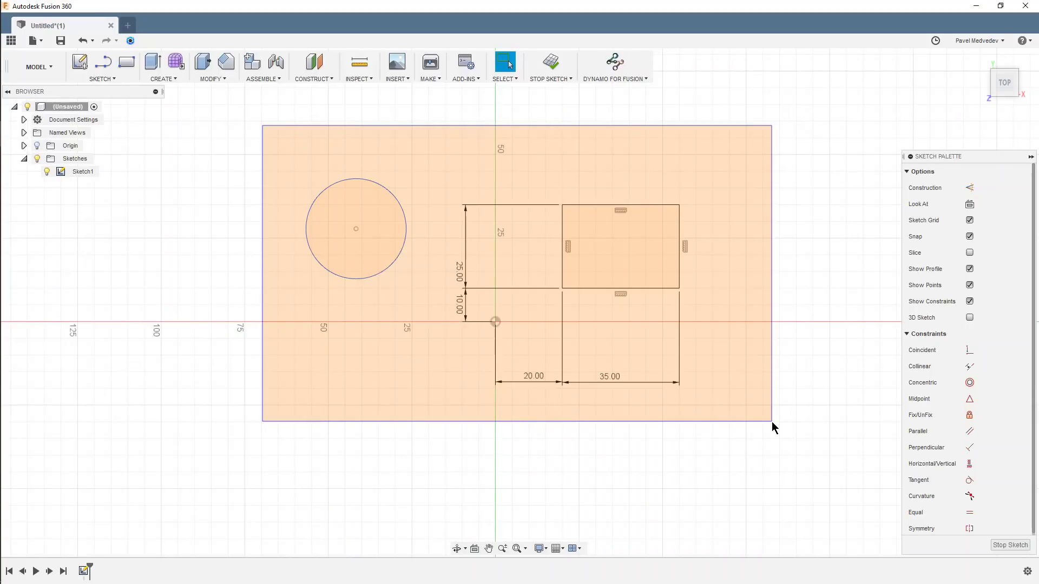
pyautogui.moveTo(772, 420); pyautogui.dragTo(772, 421)
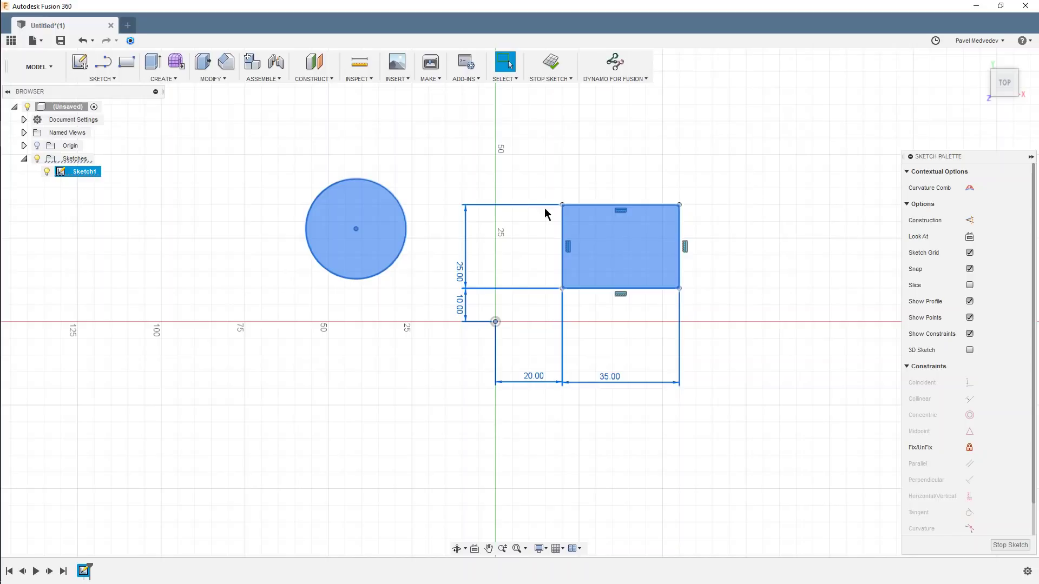
pyautogui.rightClick(577, 211)
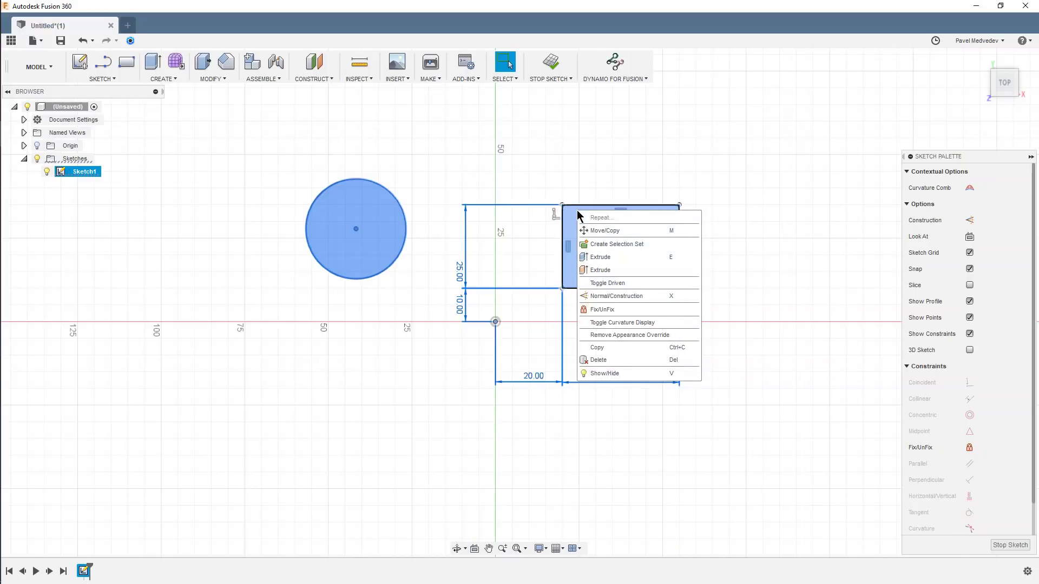
pyautogui.click(626, 351)
pyautogui.click(550, 62)
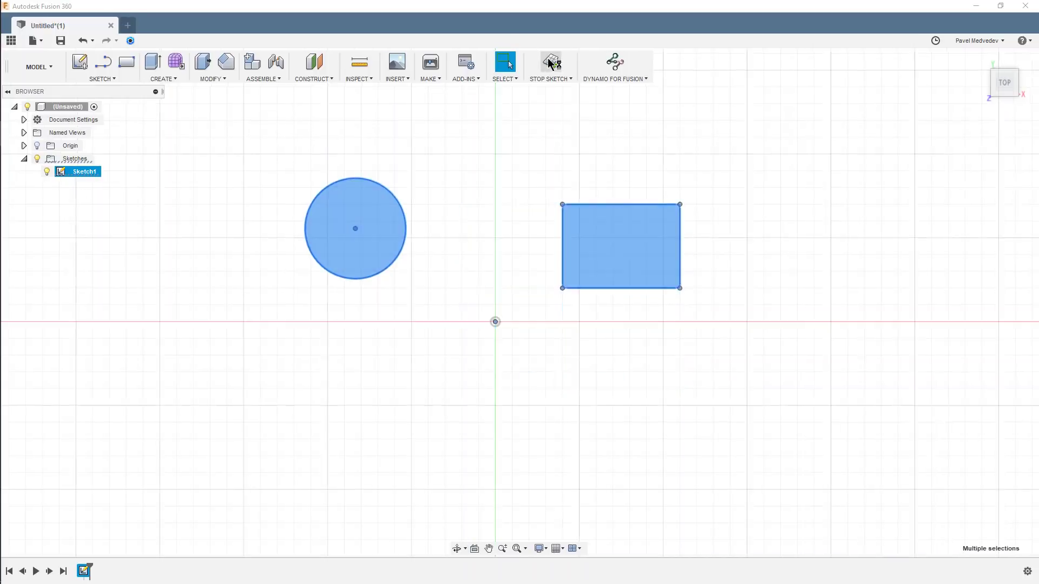
pyautogui.click(46, 171)
# Start Sketch2 on the XY plane and paste the copied geometry in place.
pyautogui.click(79, 70)
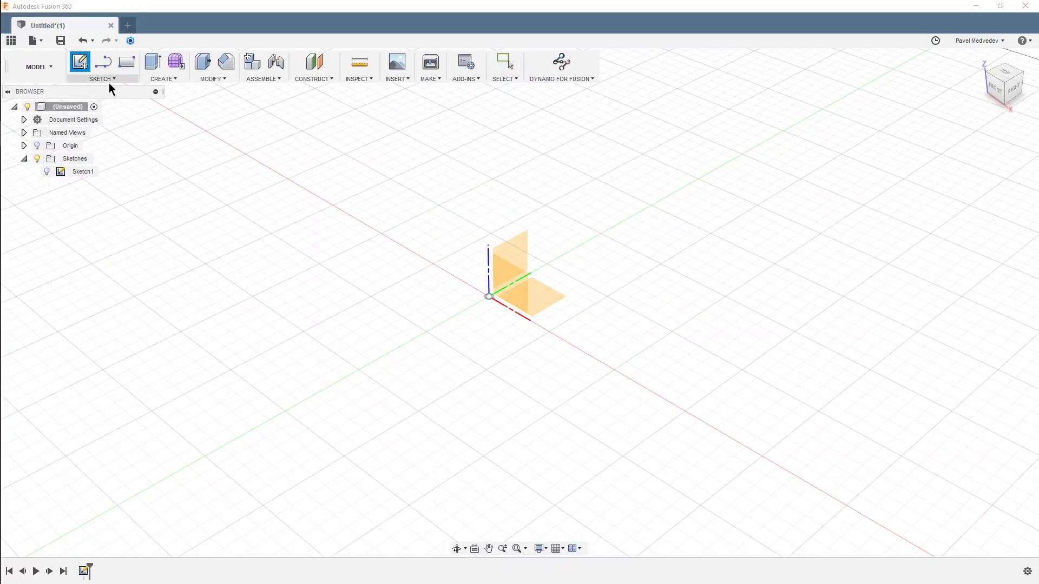
pyautogui.click(555, 303)
pyautogui.rightClick(484, 231)
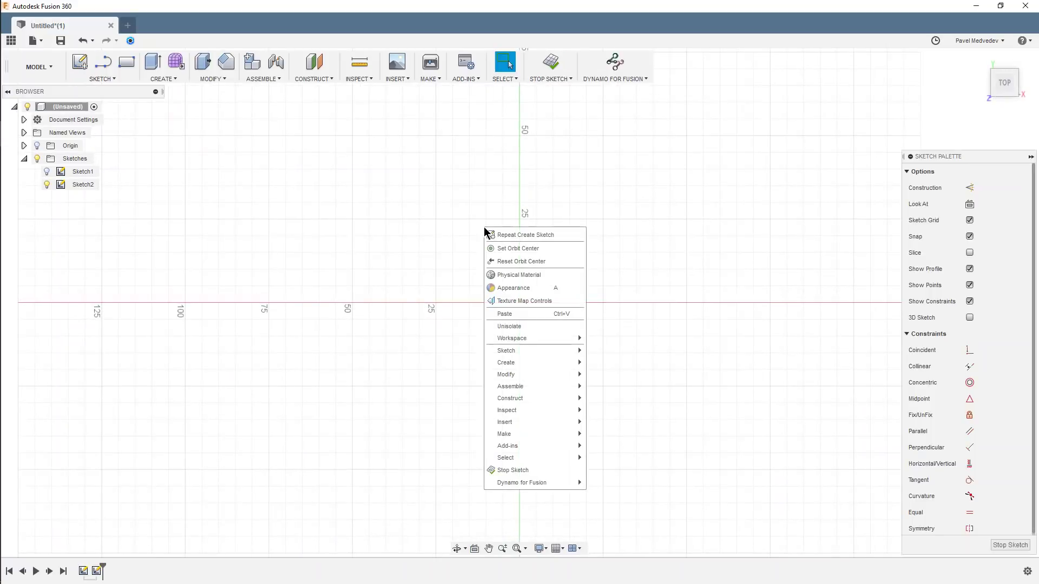
pyautogui.click(514, 313)
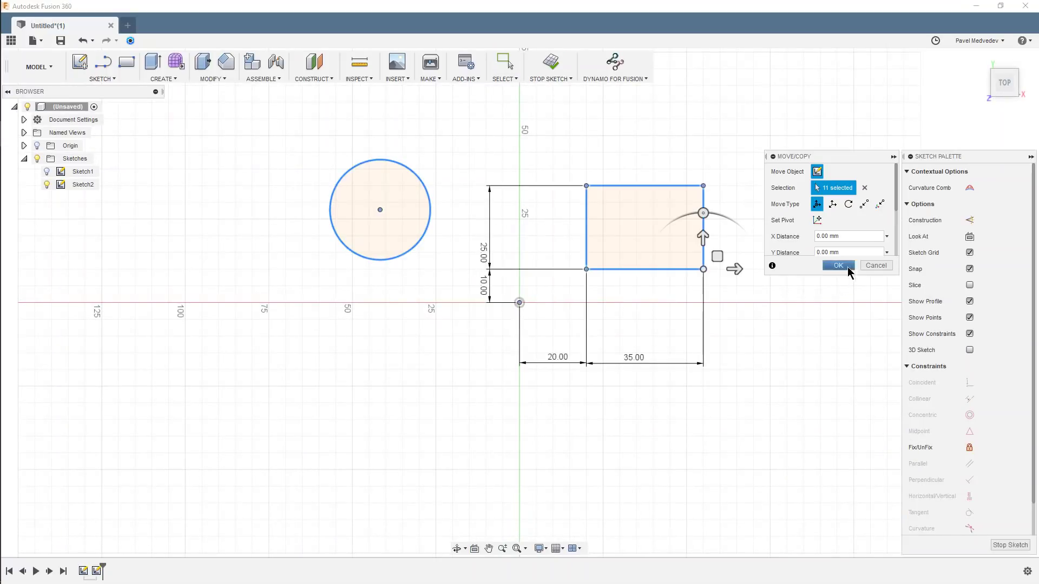
pyautogui.click(841, 265)
pyautogui.moveTo(822, 236); pyautogui.dragTo(765, 249, button='middle')
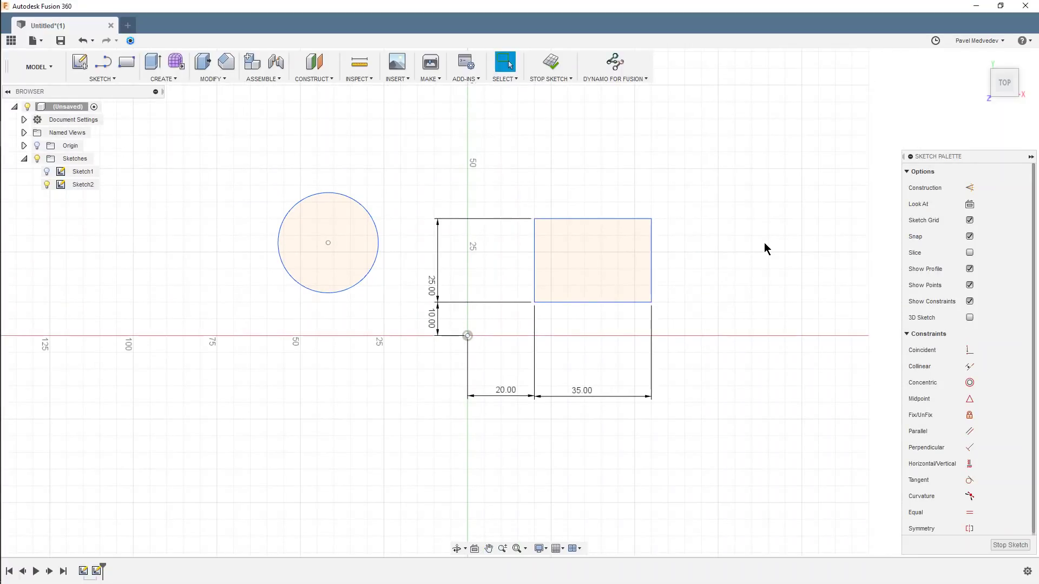
# Reposition the pasted rectangle, snap its reference point onto the origin, and finish Sketch2.
pyautogui.moveTo(535, 302)
pyautogui.mouseDown()
pyautogui.moveTo(606, 259)
pyautogui.moveTo(637, 266)
pyautogui.moveTo(600, 286)
pyautogui.mouseUp()
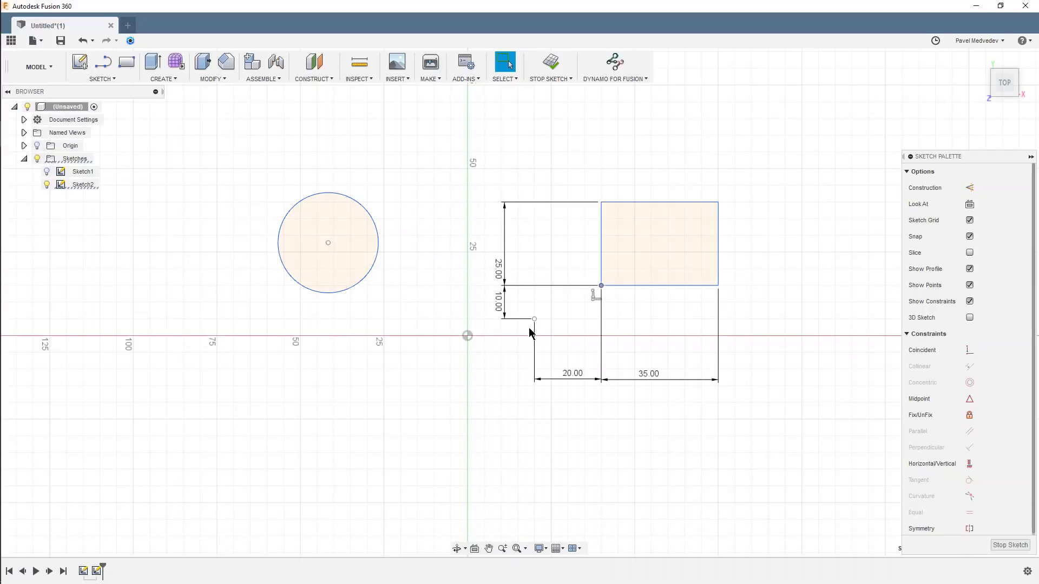
pyautogui.moveTo(534, 319)
pyautogui.mouseDown()
pyautogui.moveTo(541, 292)
pyautogui.moveTo(542, 320)
pyautogui.mouseUp()
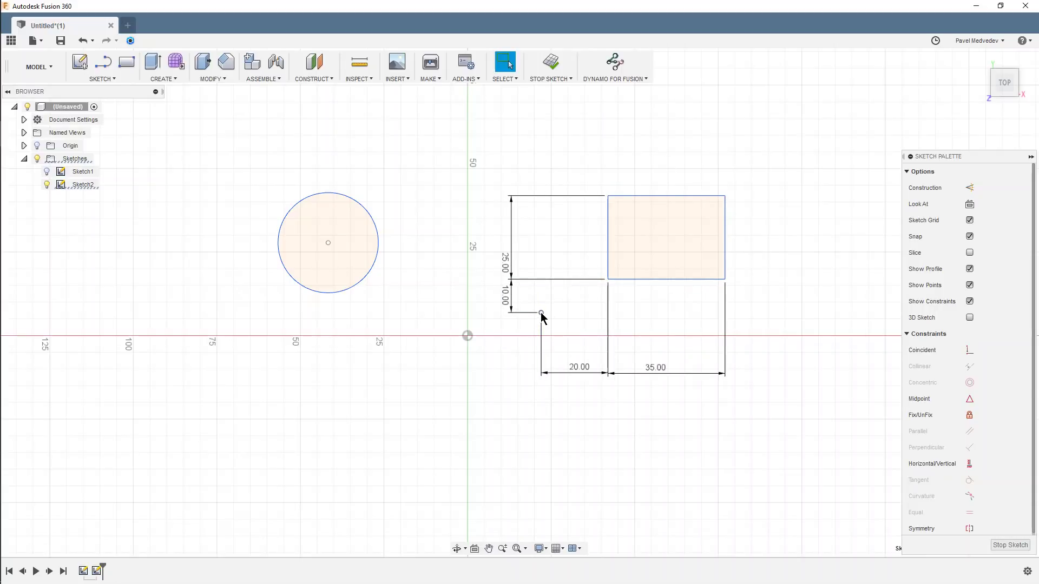
pyautogui.moveTo(535, 314); pyautogui.dragTo(468, 336)
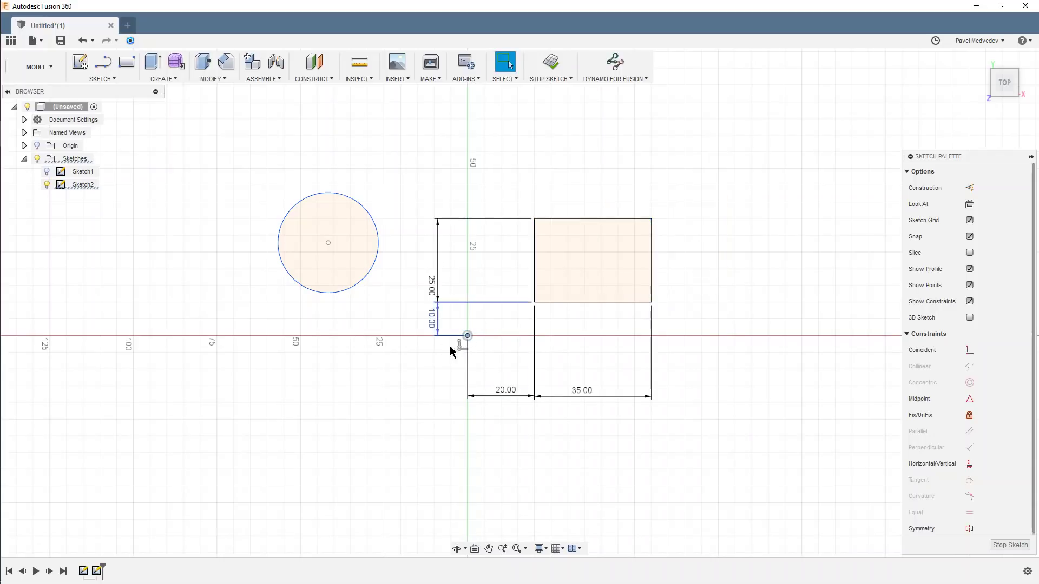
pyautogui.click(468, 335)
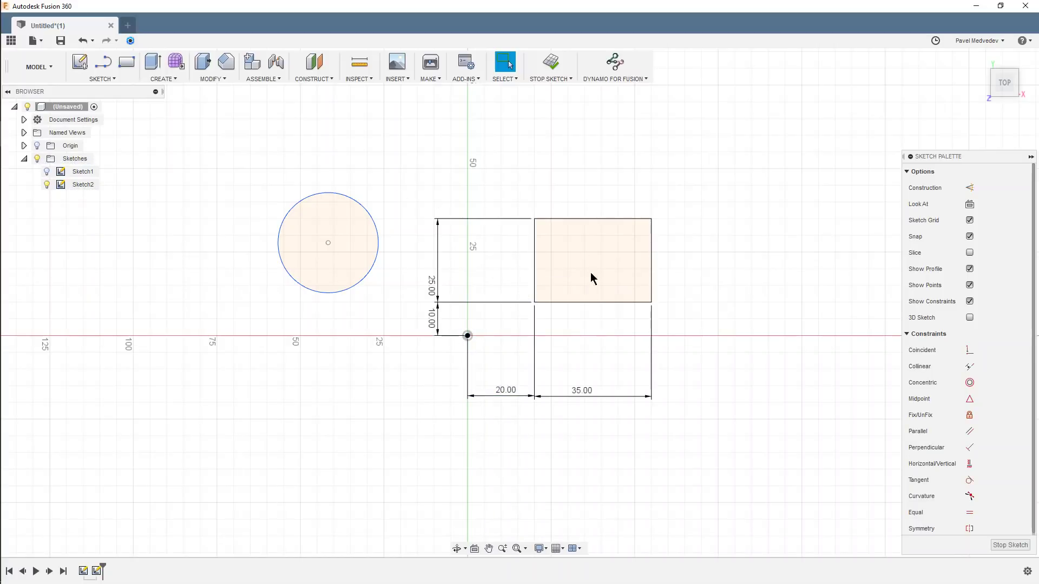
pyautogui.click(551, 63)
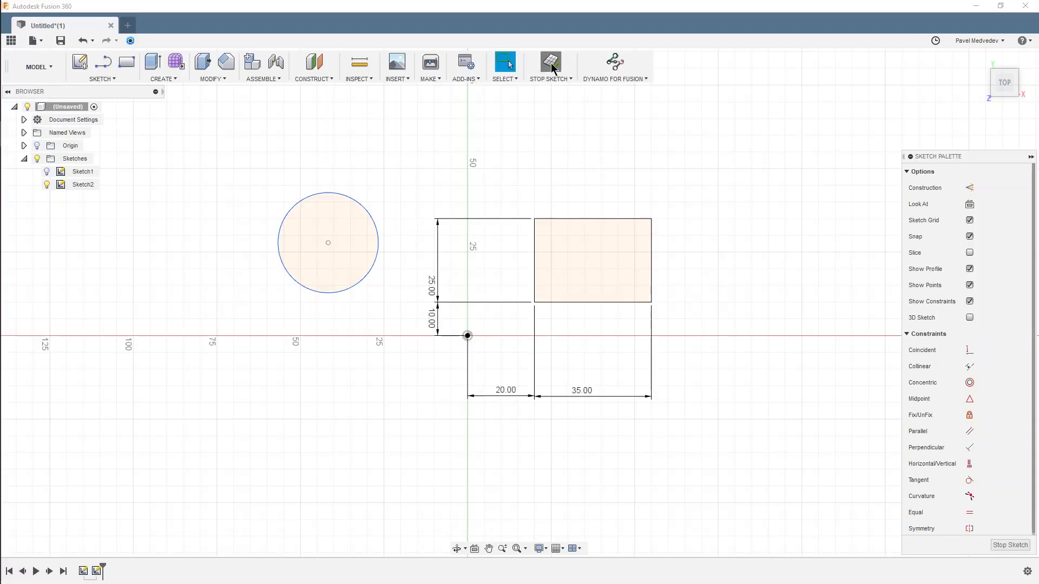
# Hide Sketch2, show Sketch1, and create an empty Component1.
pyautogui.click(45, 184)
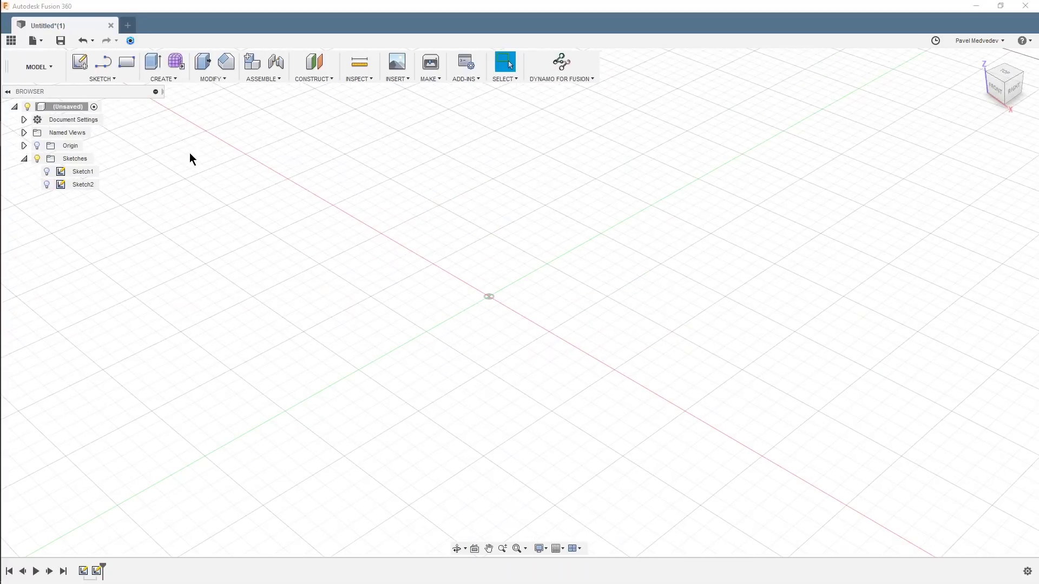
pyautogui.click(46, 172)
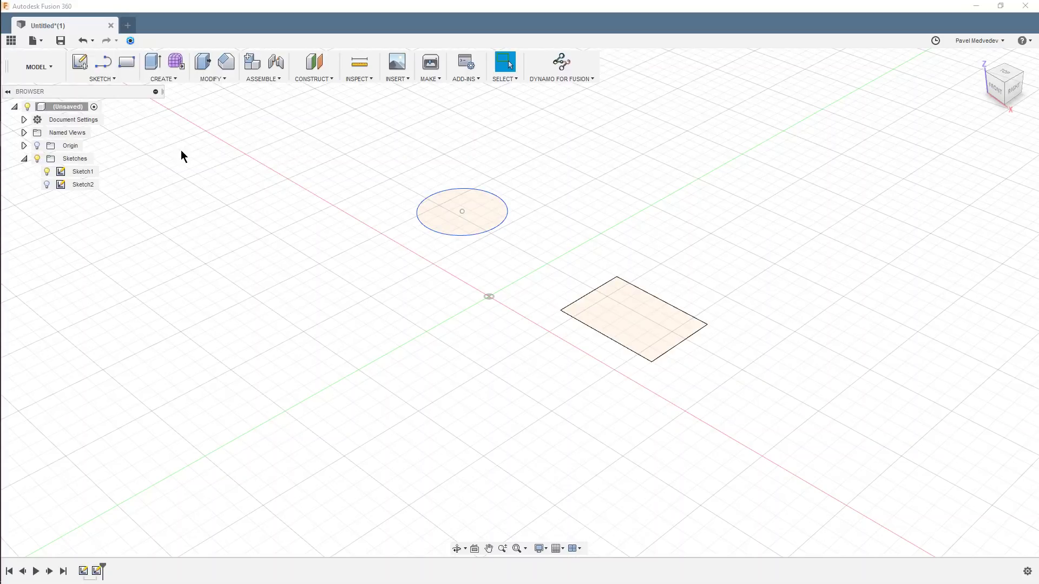
pyautogui.click(253, 61)
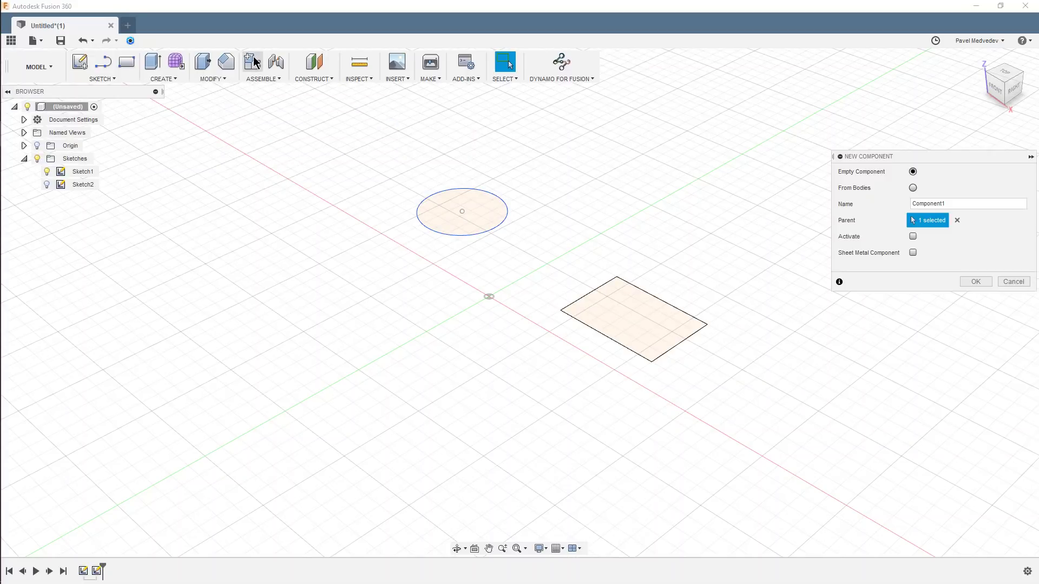
pyautogui.click(975, 282)
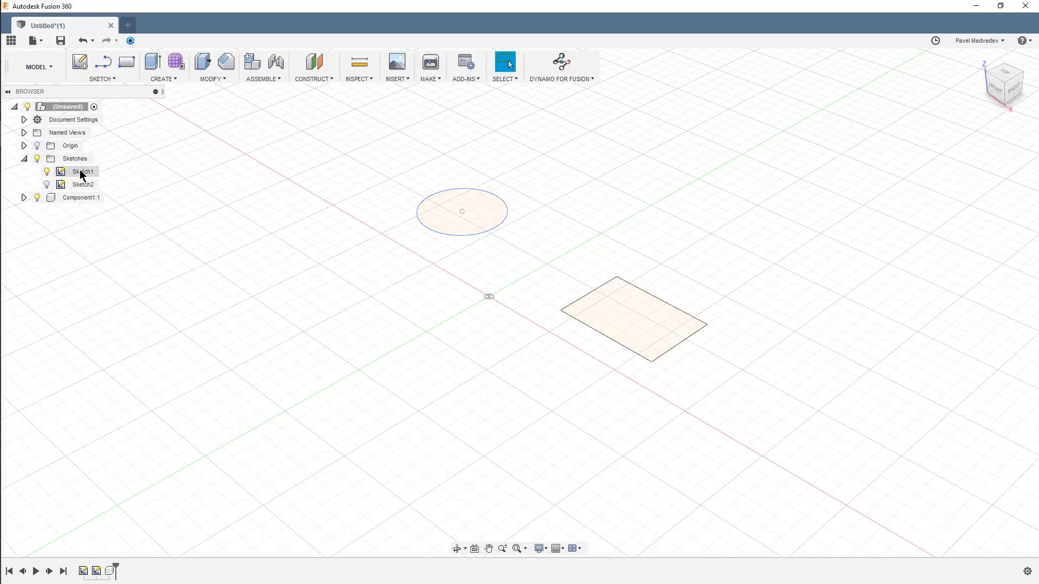
# Move Sketch1 into Component1:1 and copy the component.
pyautogui.moveTo(81, 174); pyautogui.dragTo(81, 204)
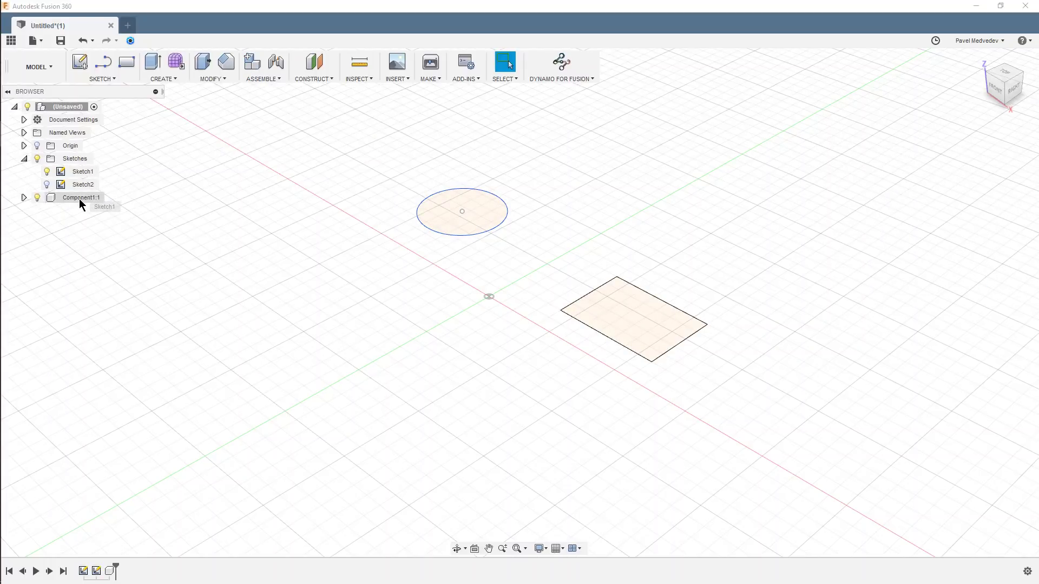
pyautogui.moveTo(80, 200); pyautogui.dragTo(80, 200)
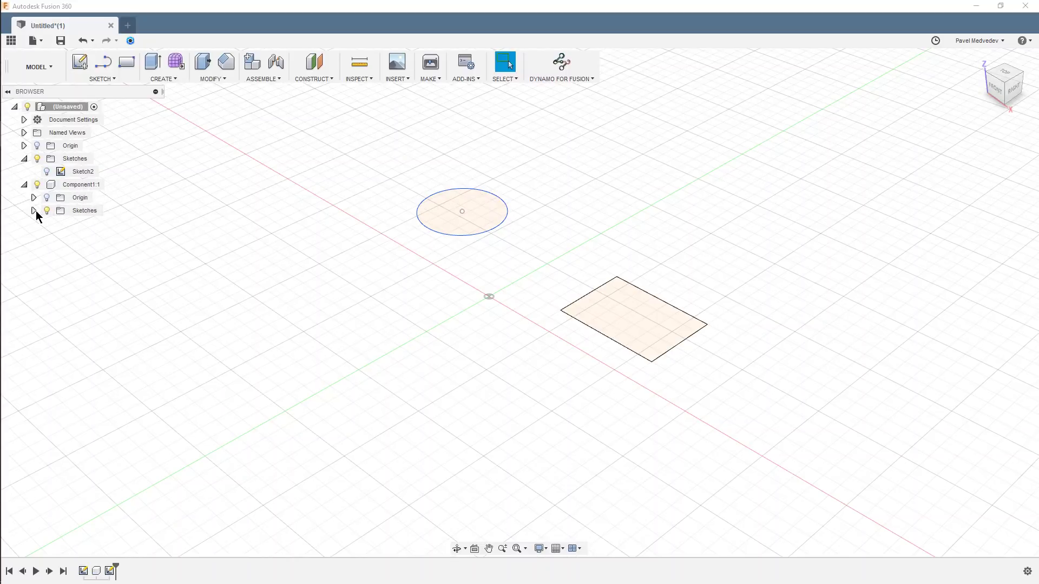
pyautogui.click(34, 211)
pyautogui.rightClick(74, 187)
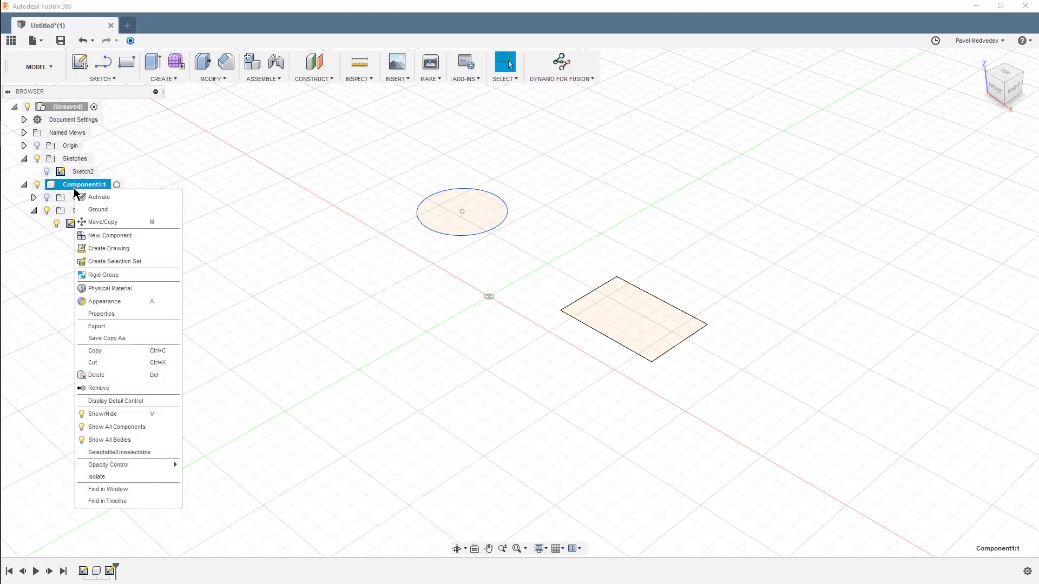
pyautogui.click(112, 349)
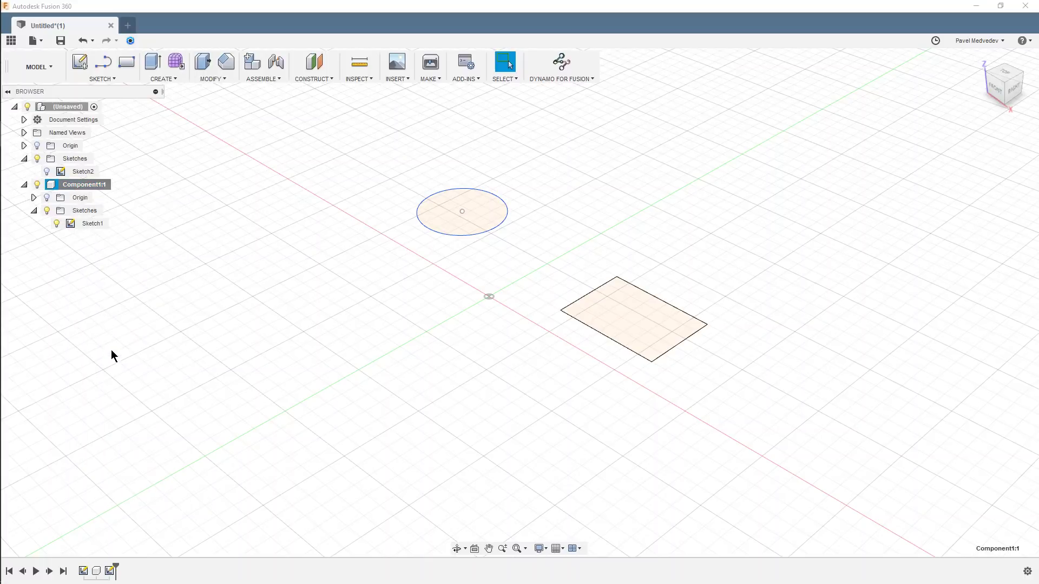
# Paste the component as Component2:1 and expand its sketches in the browser.
pyautogui.rightClick(60, 106)
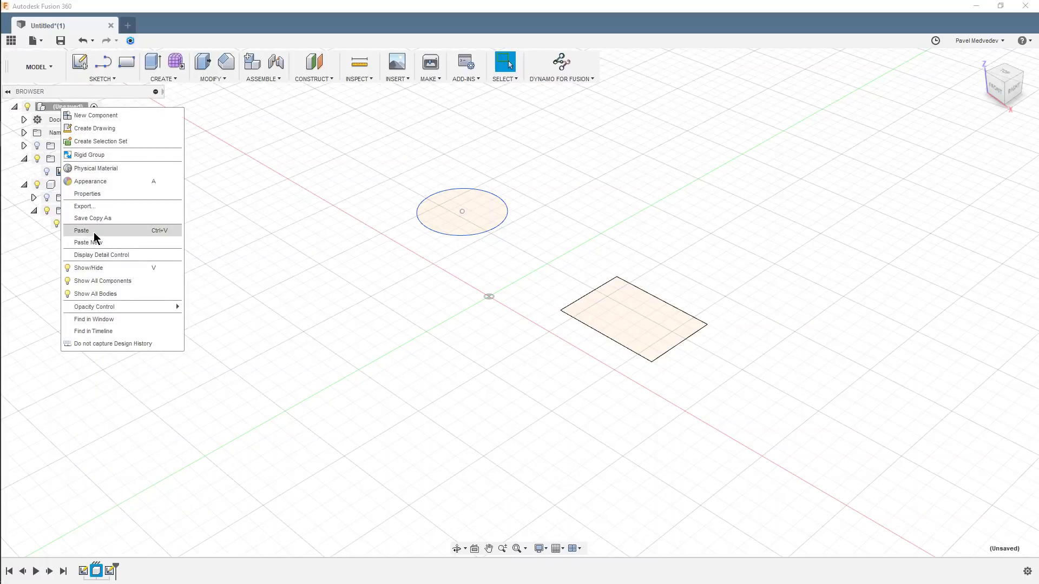
pyautogui.hotkey('ctrl', 'v')
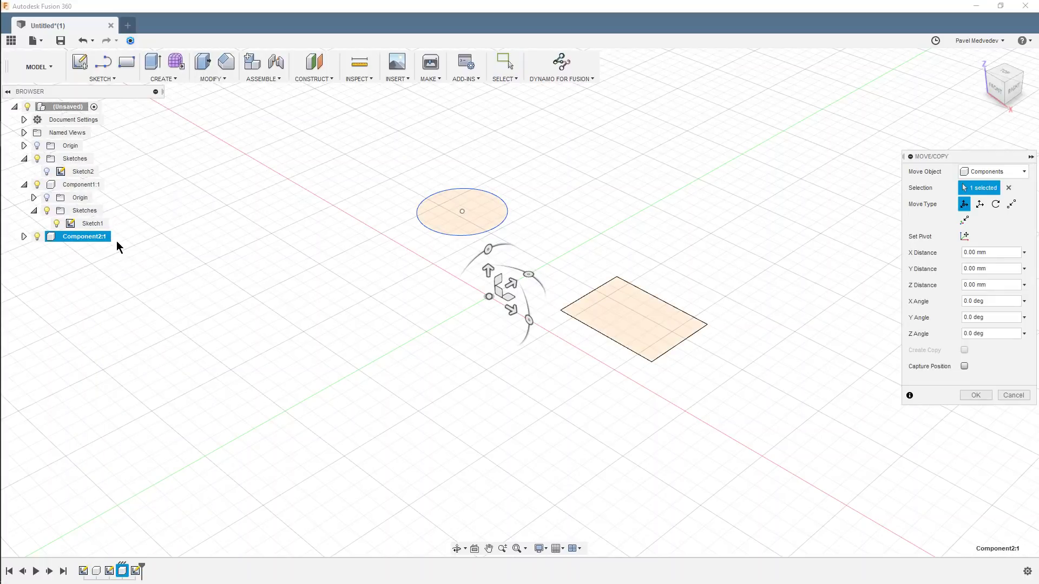
pyautogui.click(976, 395)
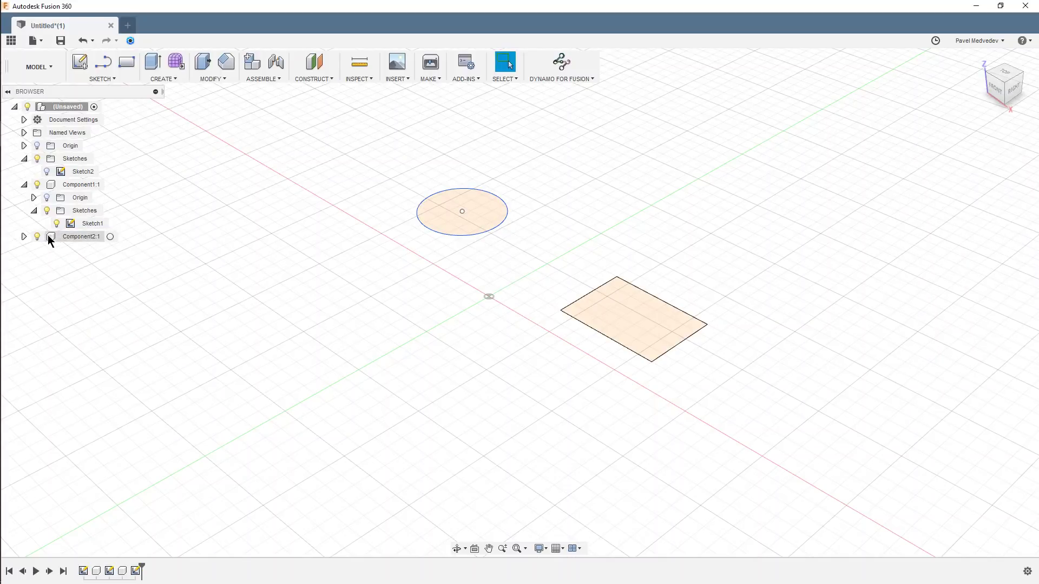
pyautogui.click(24, 236)
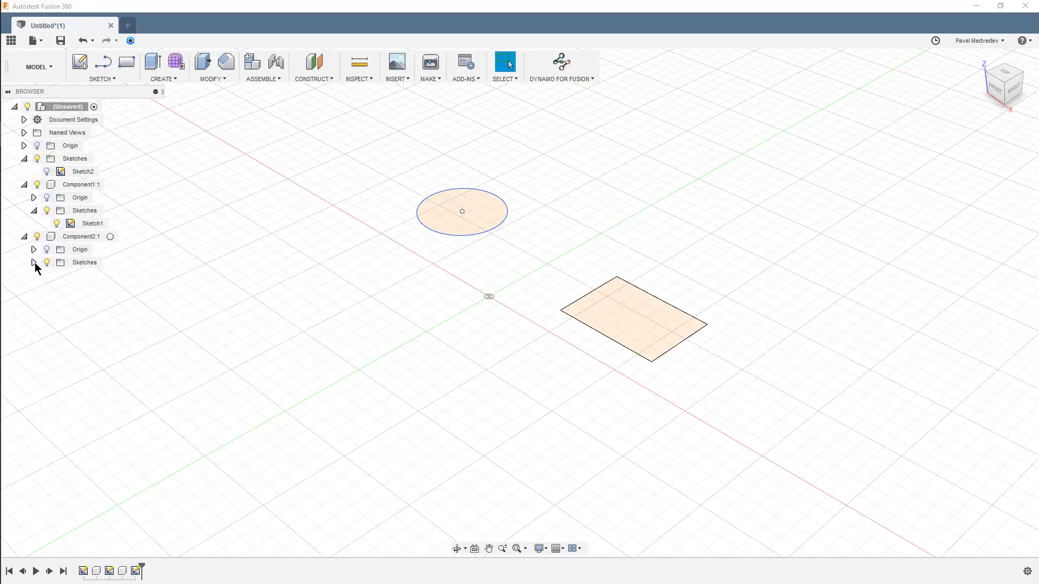
pyautogui.click(34, 263)
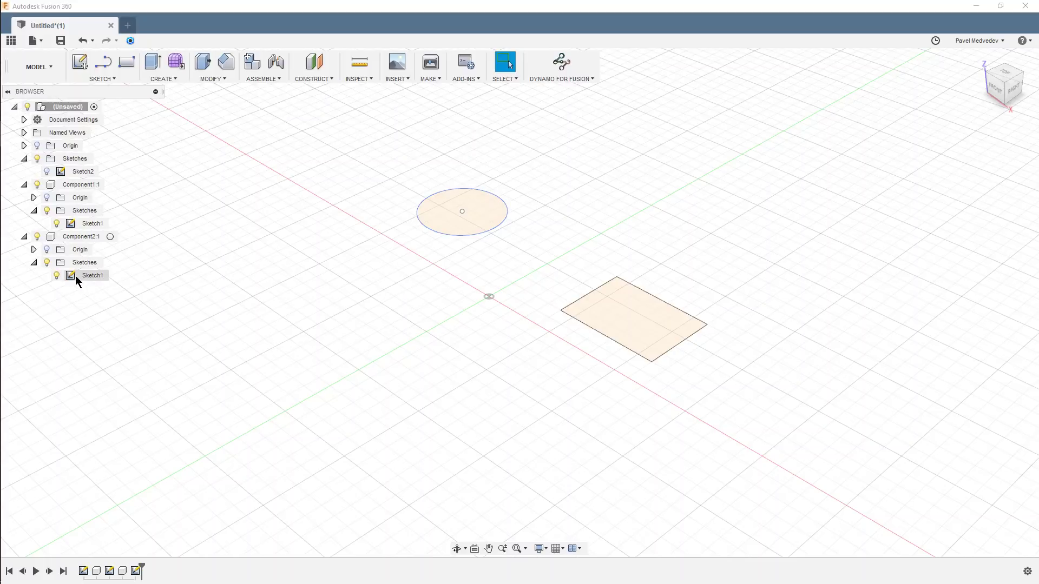
# Move both components' Sketch1 to the root Sketches folder, and hide both components and one Sketch1.
pyautogui.moveTo(75, 274); pyautogui.dragTo(66, 158)
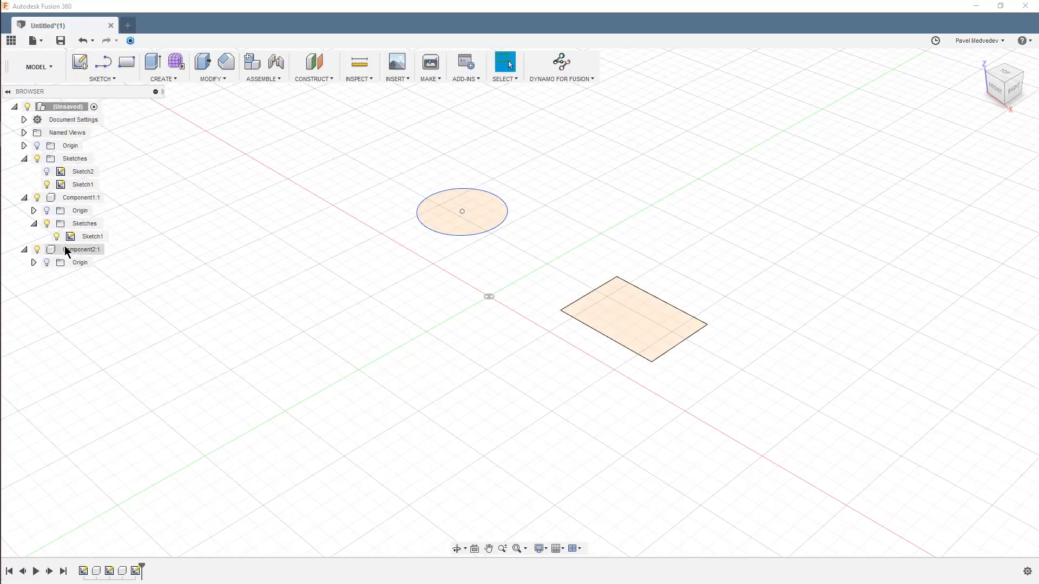
pyautogui.moveTo(69, 238); pyautogui.dragTo(69, 107)
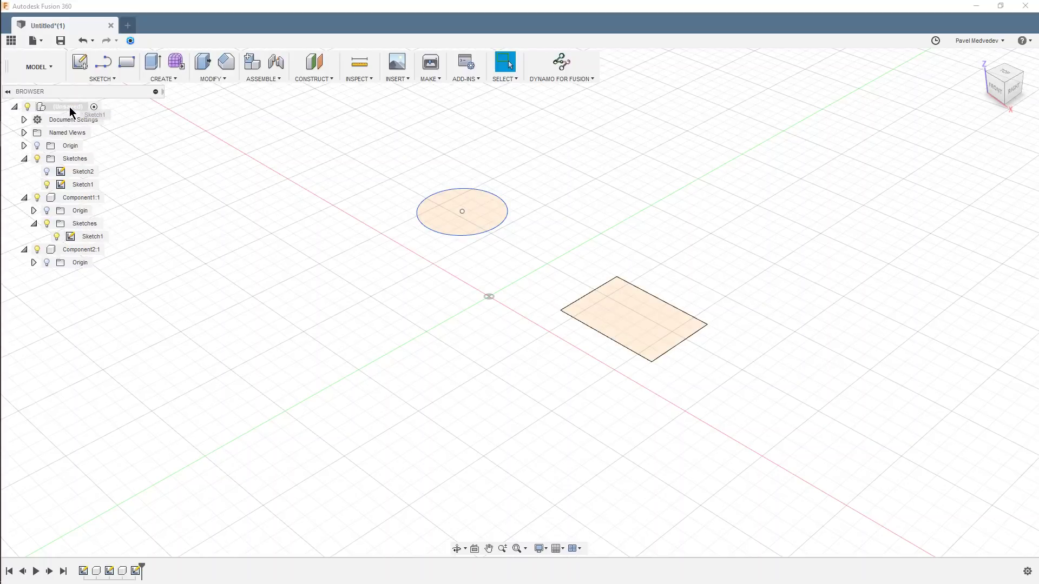
pyautogui.click(37, 211)
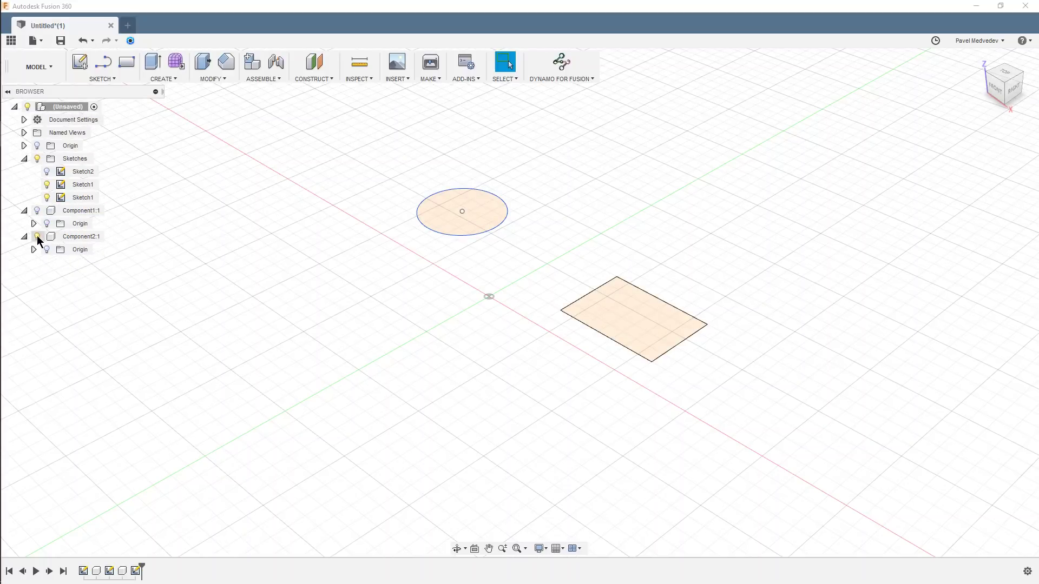
pyautogui.click(36, 236)
pyautogui.click(47, 199)
pyautogui.click(47, 198)
# Add a construction plane offset 45 mm above the XY plane and orbit to view it.
pyautogui.click(314, 64)
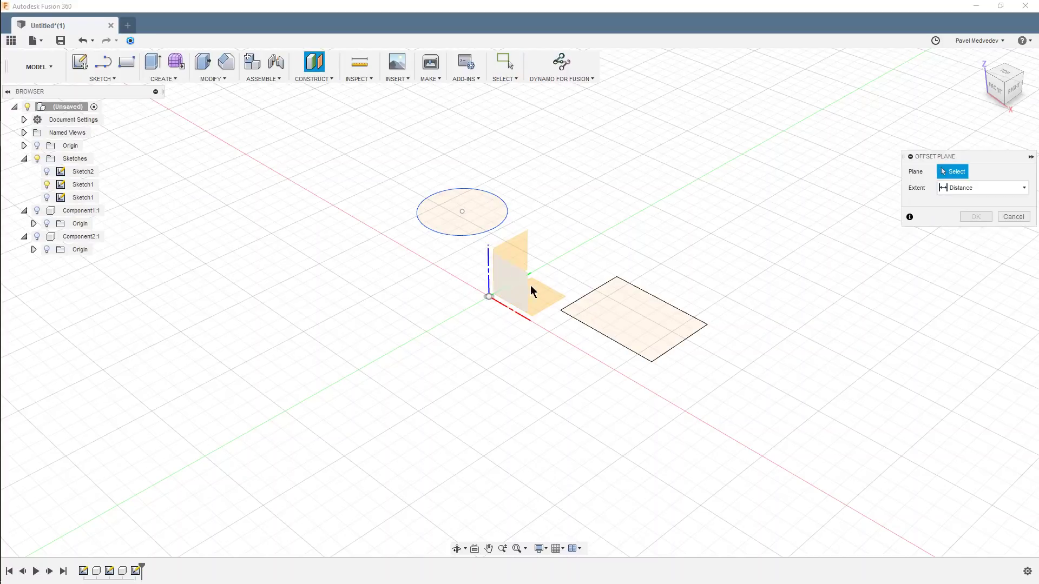
pyautogui.click(546, 297)
pyautogui.moveTo(560, 293)
pyautogui.mouseDown()
pyautogui.moveTo(554, 129)
pyautogui.moveTo(555, 167)
pyautogui.mouseUp()
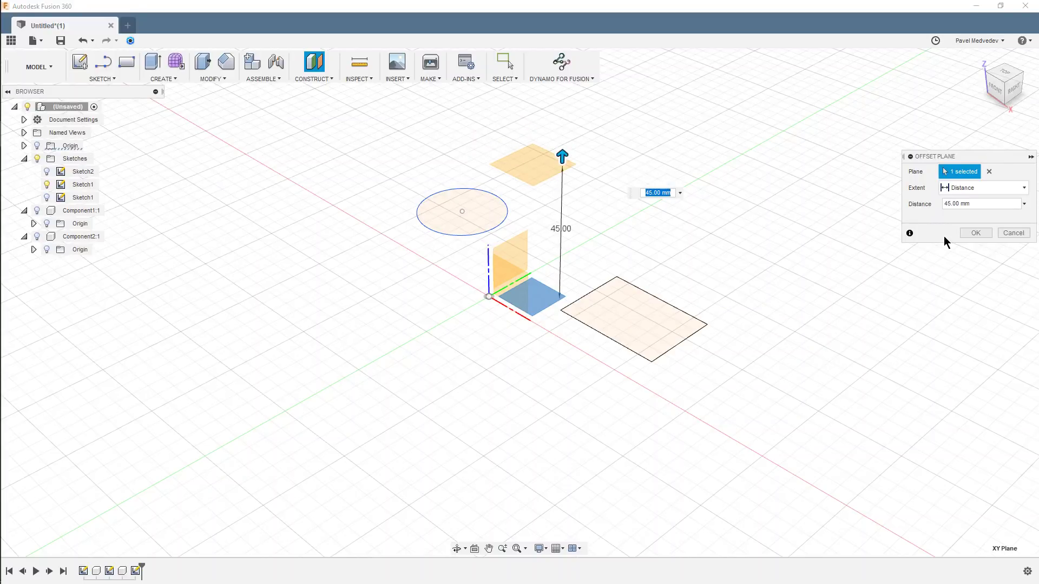
pyautogui.click(972, 233)
pyautogui.moveTo(619, 229)
pyautogui.keyDown('shift'); pyautogui.mouseDown(button='middle')
pyautogui.moveTo(675, 206)
pyautogui.moveTo(498, 242)
pyautogui.mouseUp(button='middle'); pyautogui.keyUp('shift')
pyautogui.moveTo(619, 232)
pyautogui.keyDown('shift'); pyautogui.mouseDown(button='middle')
pyautogui.moveTo(598, 234)
pyautogui.moveTo(587, 191)
pyautogui.mouseUp(button='middle'); pyautogui.keyUp('shift')
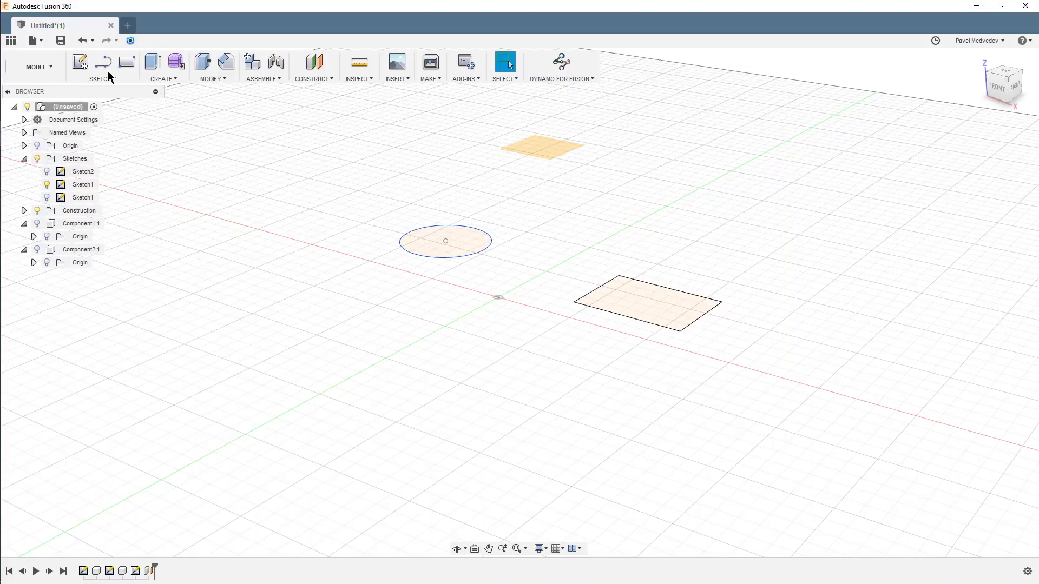
# Create Sketch3 on the offset plane and project the circle and rectangle into it.
pyautogui.click(79, 63)
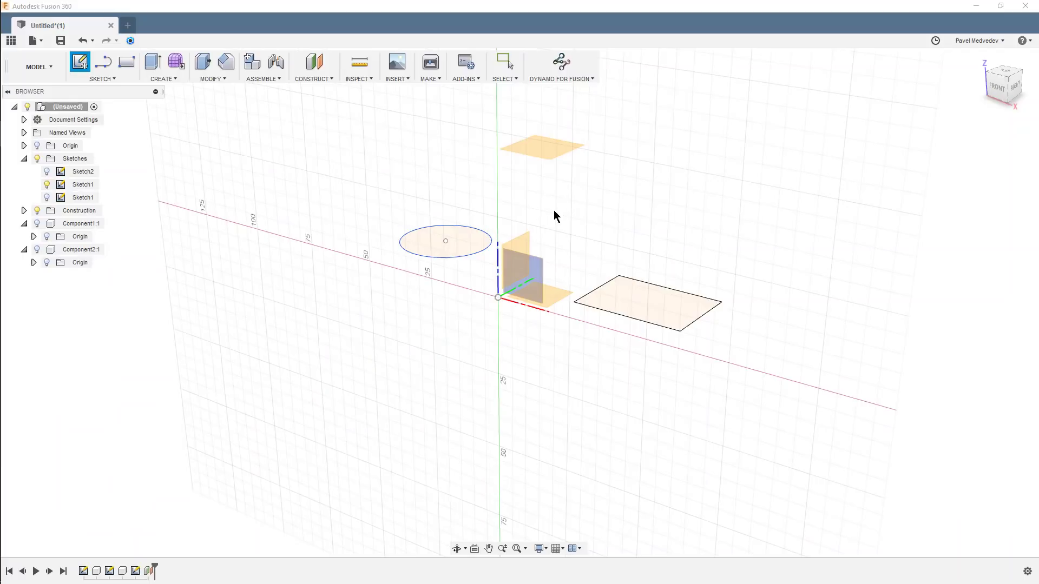
pyautogui.press('Escape')
pyautogui.click(79, 63)
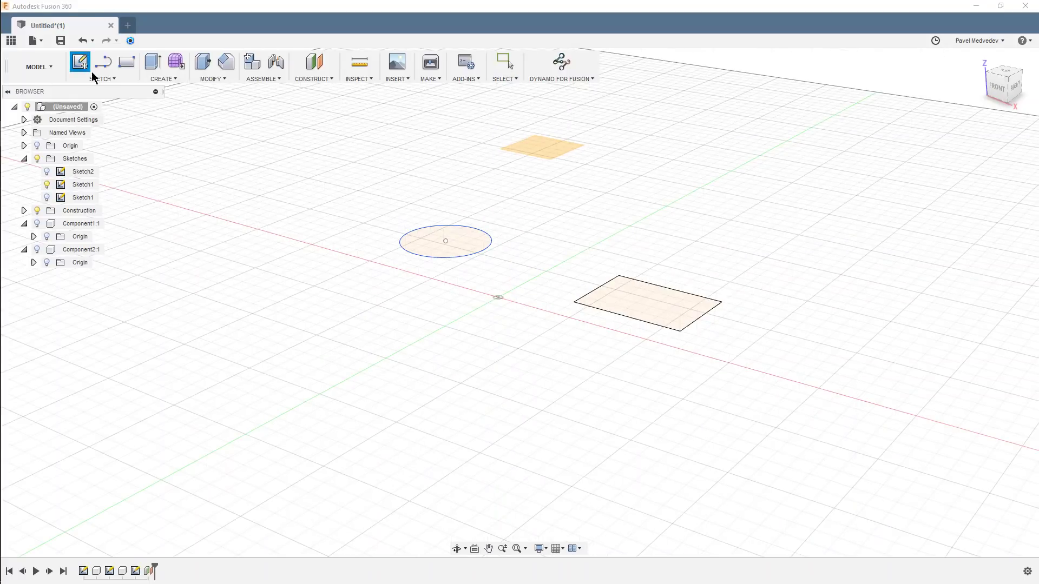
pyautogui.click(547, 151)
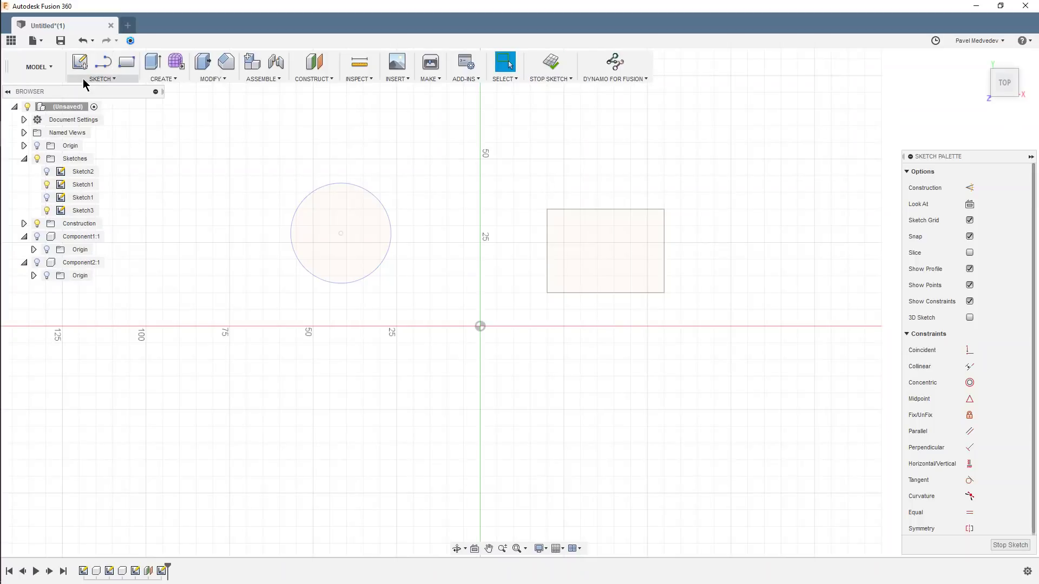
pyautogui.click(100, 79)
pyautogui.moveTo(105, 358)
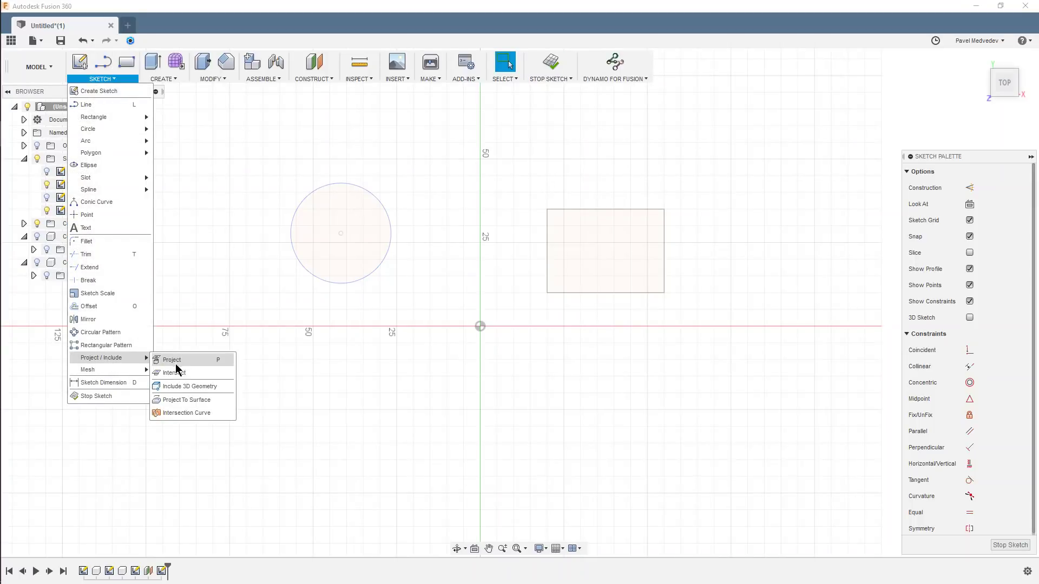
pyautogui.click(178, 359)
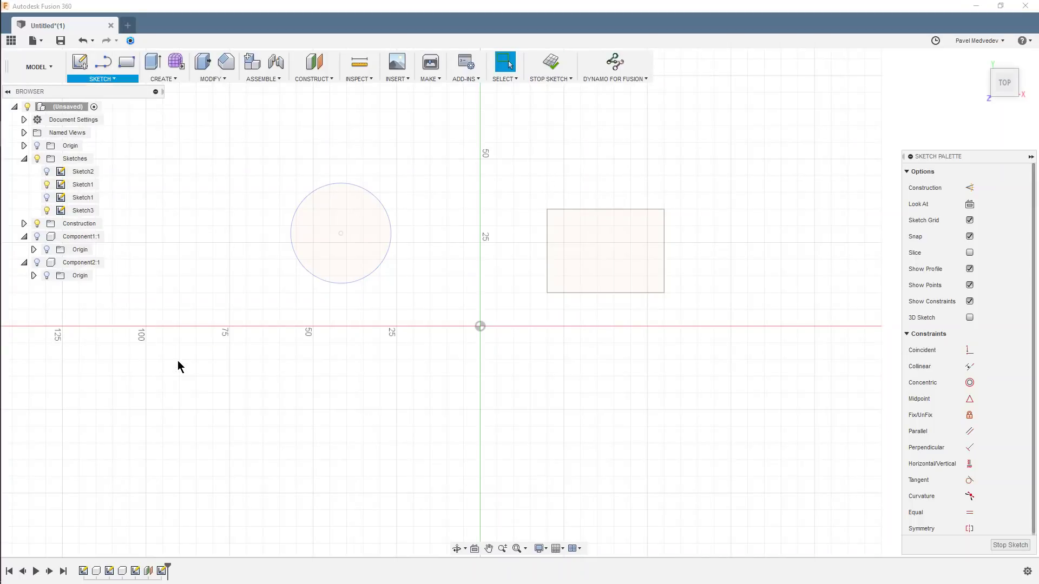
pyautogui.click(391, 232)
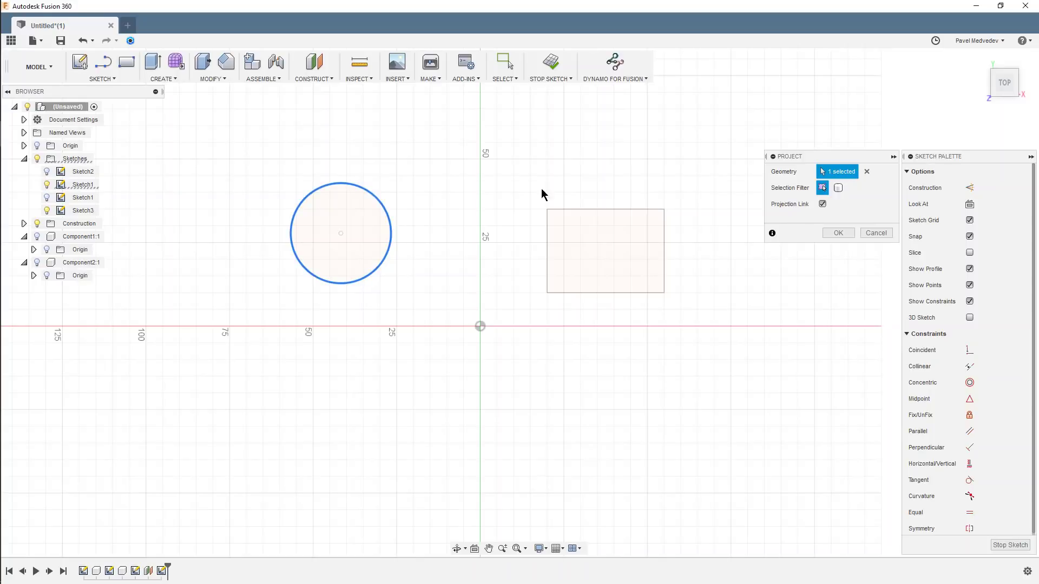
pyautogui.doubleClick(578, 208)
pyautogui.click(836, 233)
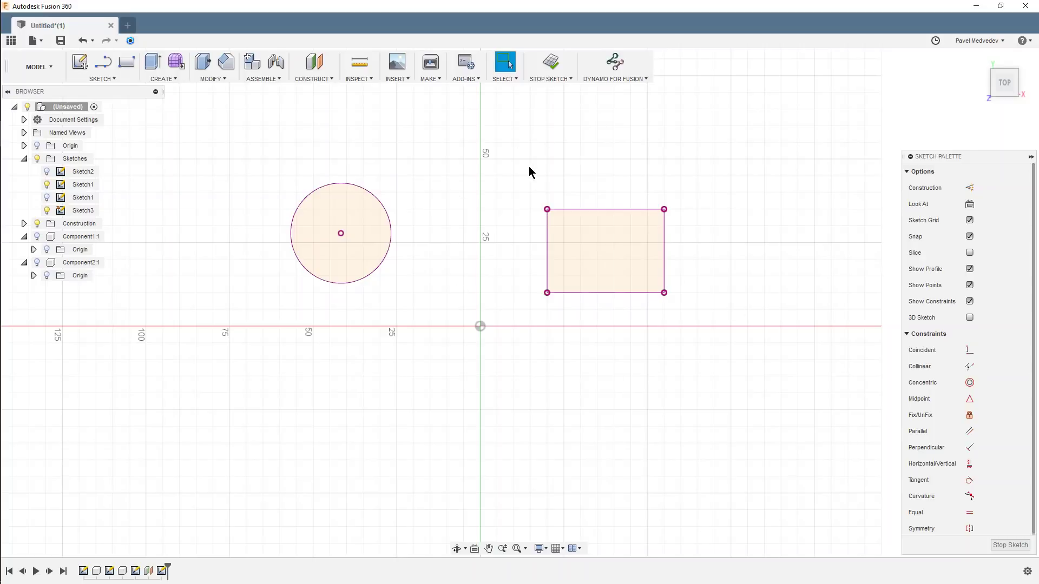
# Finish Sketch3, then drag the ground circle to about X −26.6, Y 32.0 and watch its projection follow.
pyautogui.click(552, 66)
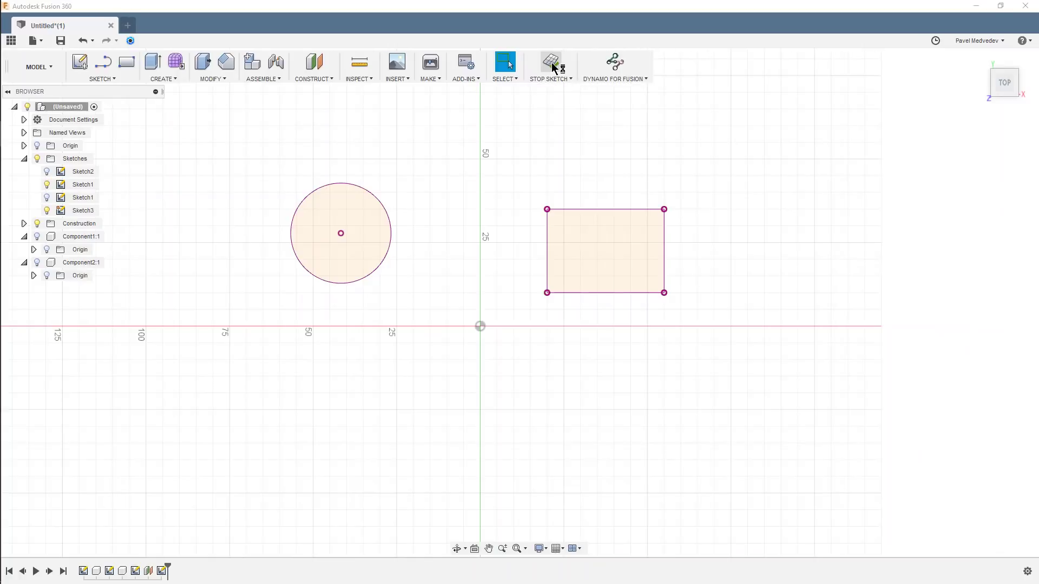
pyautogui.click(465, 241)
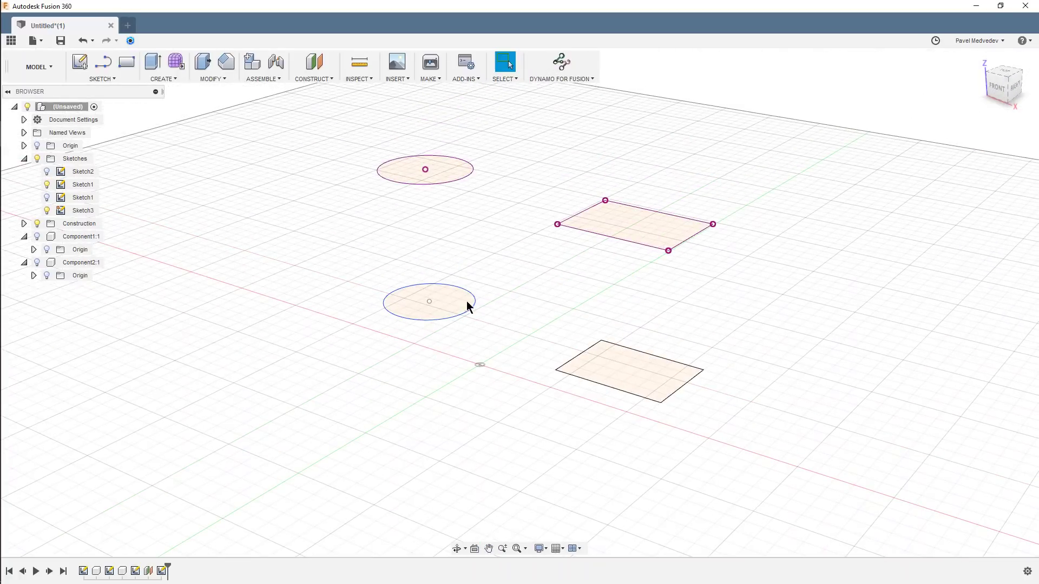
pyautogui.moveTo(430, 302)
pyautogui.mouseDown()
pyautogui.moveTo(454, 267)
pyautogui.moveTo(387, 267)
pyautogui.moveTo(448, 299)
pyautogui.mouseUp()
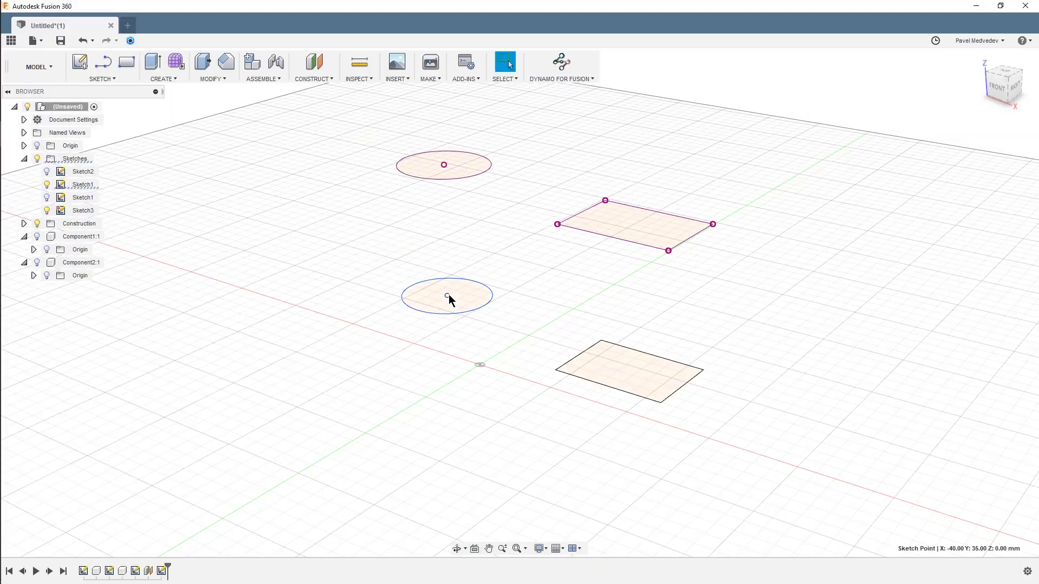
pyautogui.keyDown('shift'); pyautogui.moveTo(499, 294); pyautogui.dragTo(506, 306, button='middle'); pyautogui.keyUp('shift')
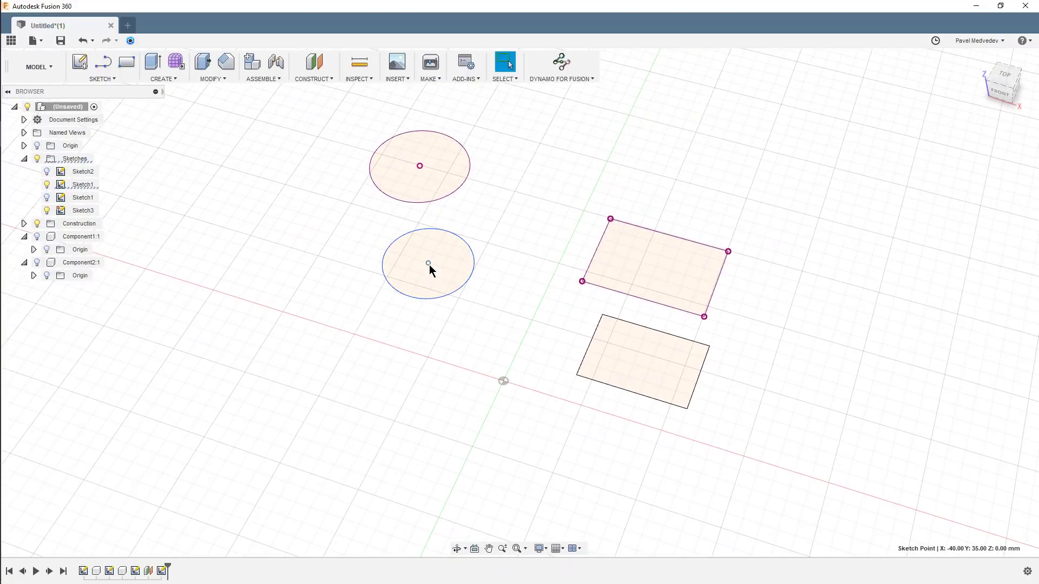
pyautogui.moveTo(430, 265)
pyautogui.mouseDown()
pyautogui.moveTo(452, 267)
pyautogui.moveTo(407, 264)
pyautogui.moveTo(463, 281)
pyautogui.mouseUp()
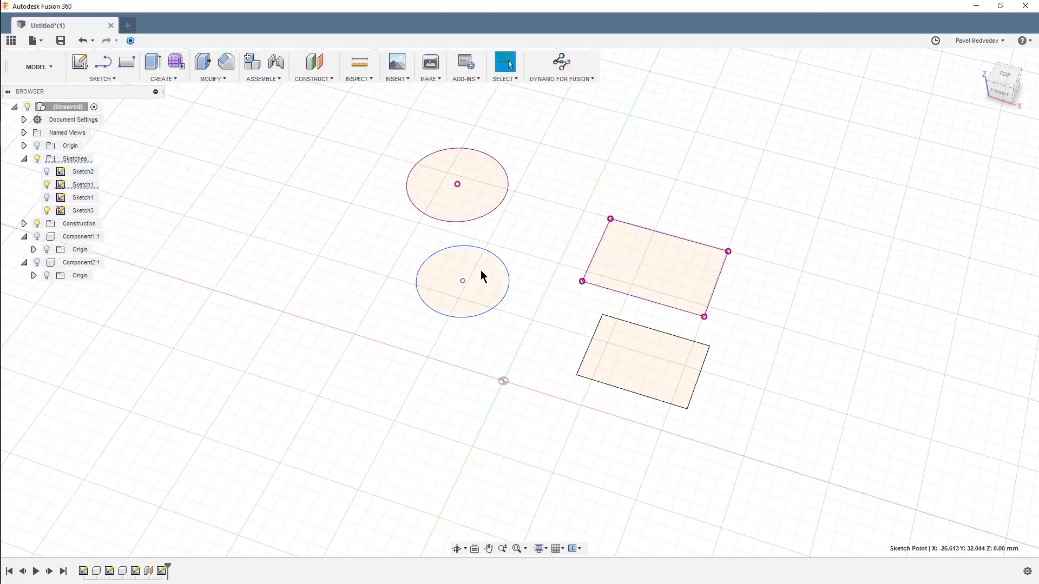
pyautogui.rightClick(67, 210)
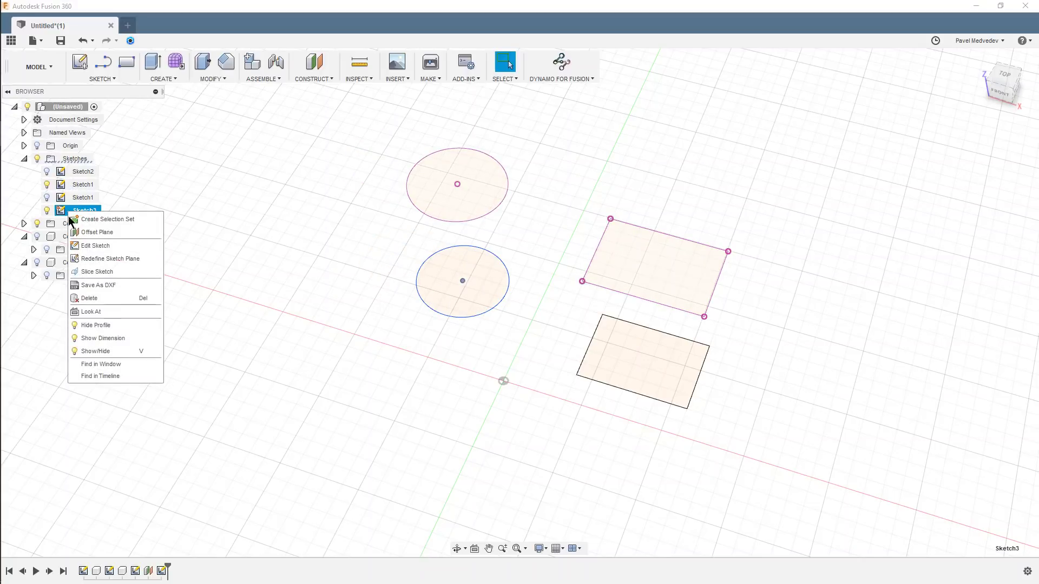
pyautogui.click(83, 246)
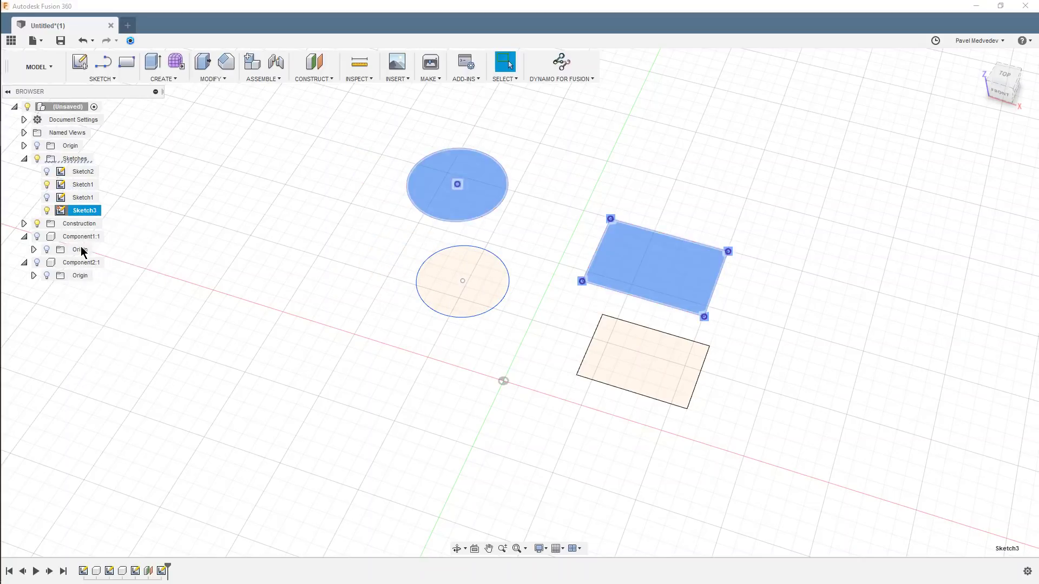
pyautogui.click(46, 184)
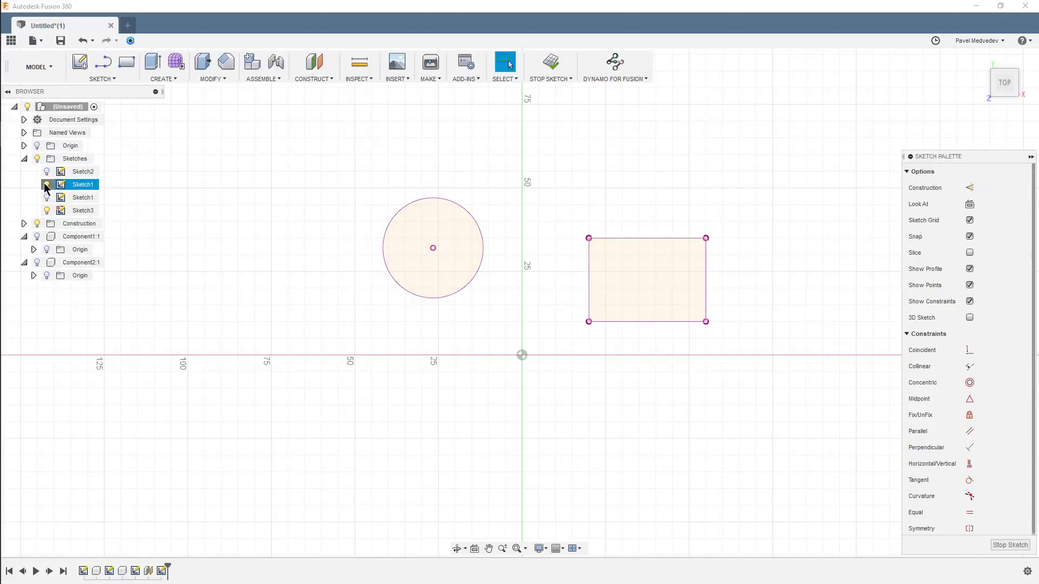
pyautogui.click(469, 216)
pyautogui.rightClick(469, 217)
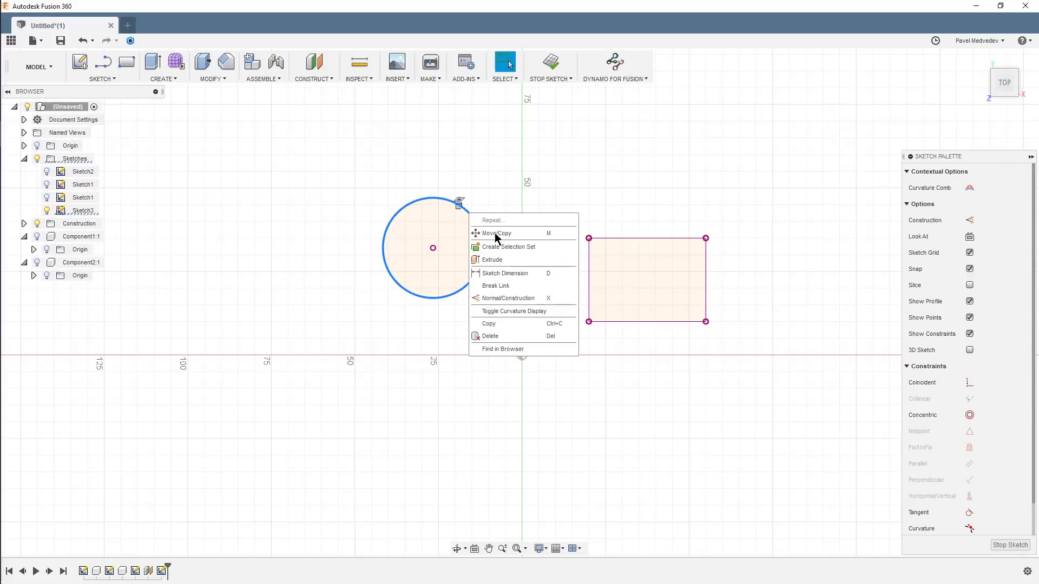
pyautogui.press('Escape')
pyautogui.press('Escape')
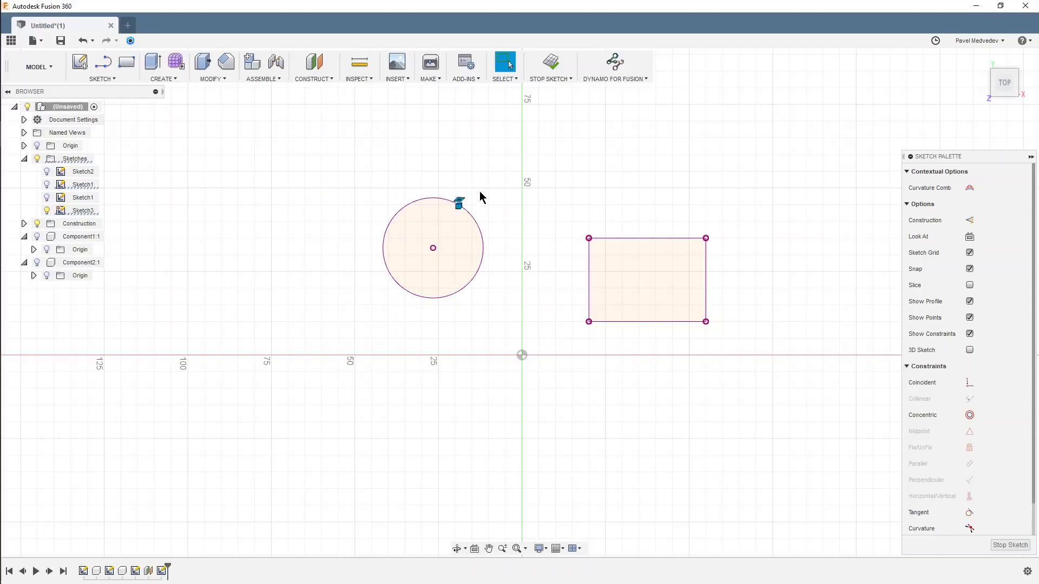
pyautogui.click(464, 201)
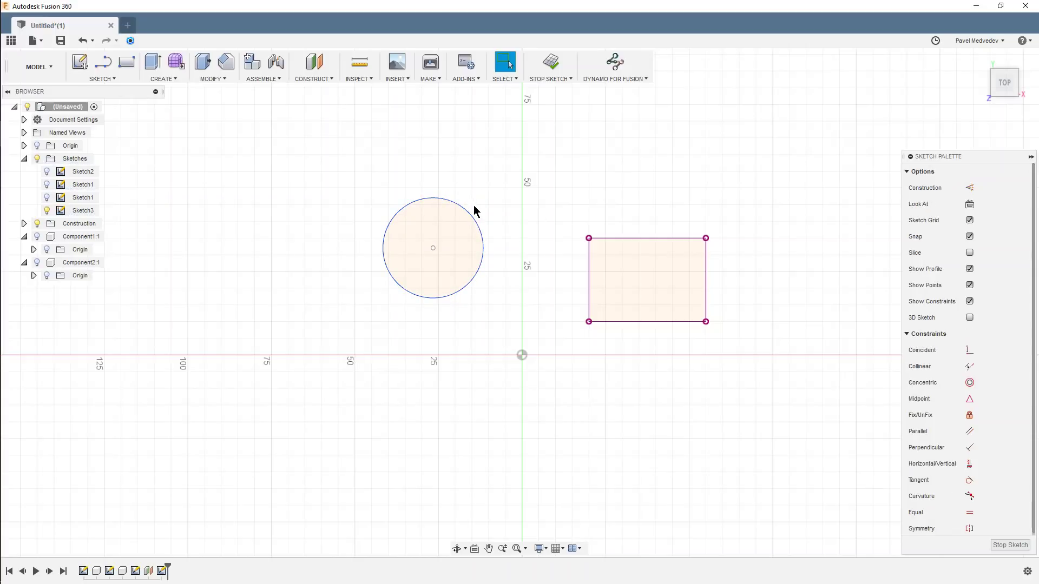
pyautogui.moveTo(433, 248)
pyautogui.mouseDown()
pyautogui.moveTo(367, 199)
pyautogui.moveTo(395, 175)
pyautogui.moveTo(427, 175)
pyautogui.mouseUp()
pyautogui.click(47, 185)
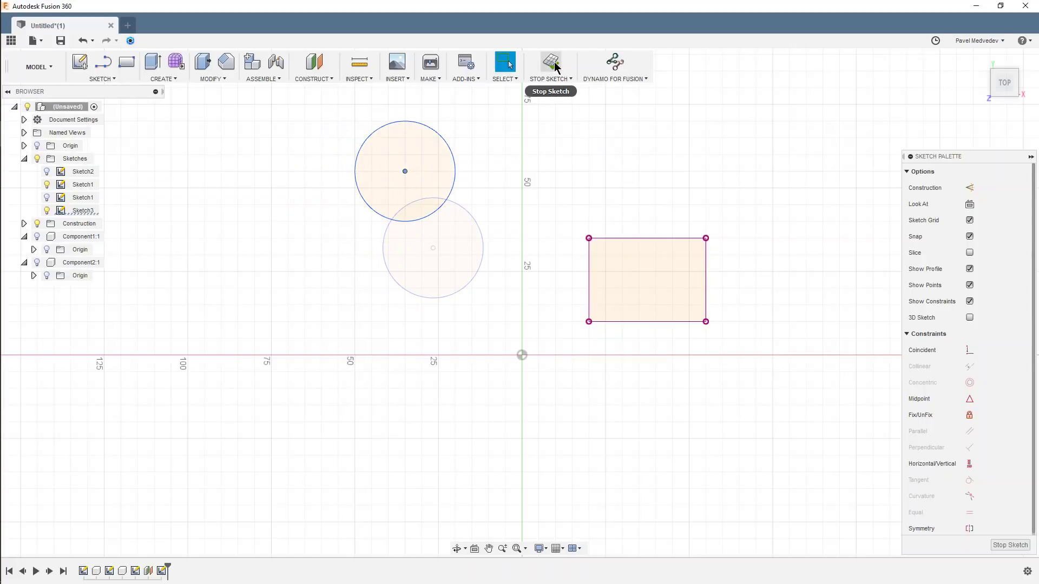
pyautogui.hotkey('ctrl', 'z')
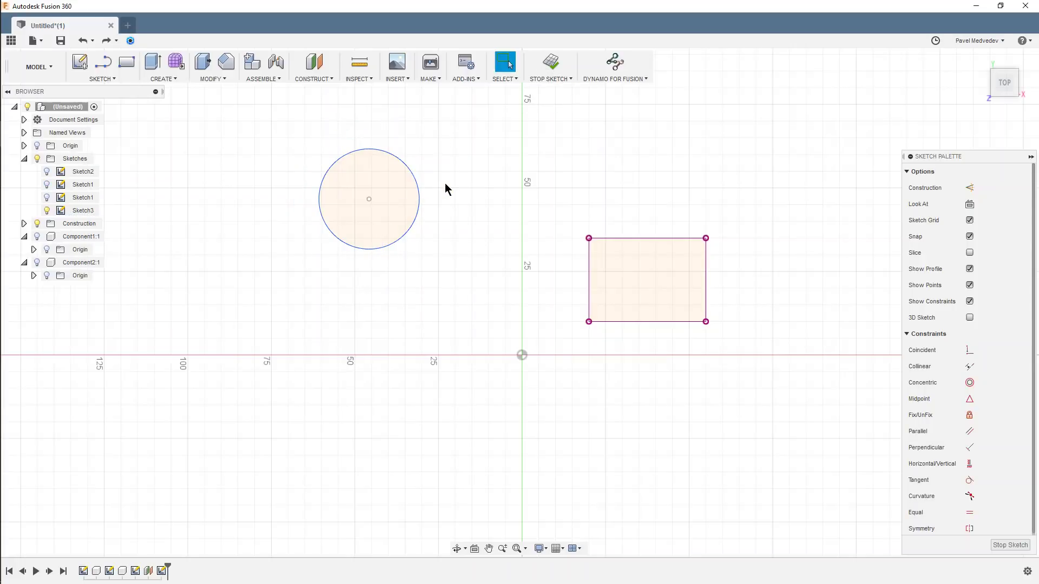
pyautogui.hotkey('ctrl', 'z')
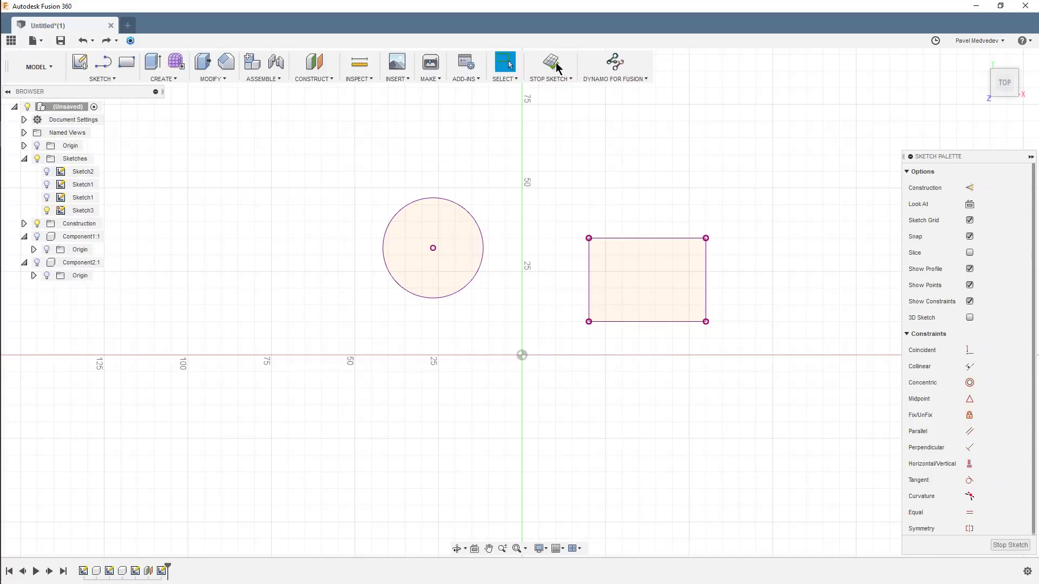
pyautogui.click(557, 68)
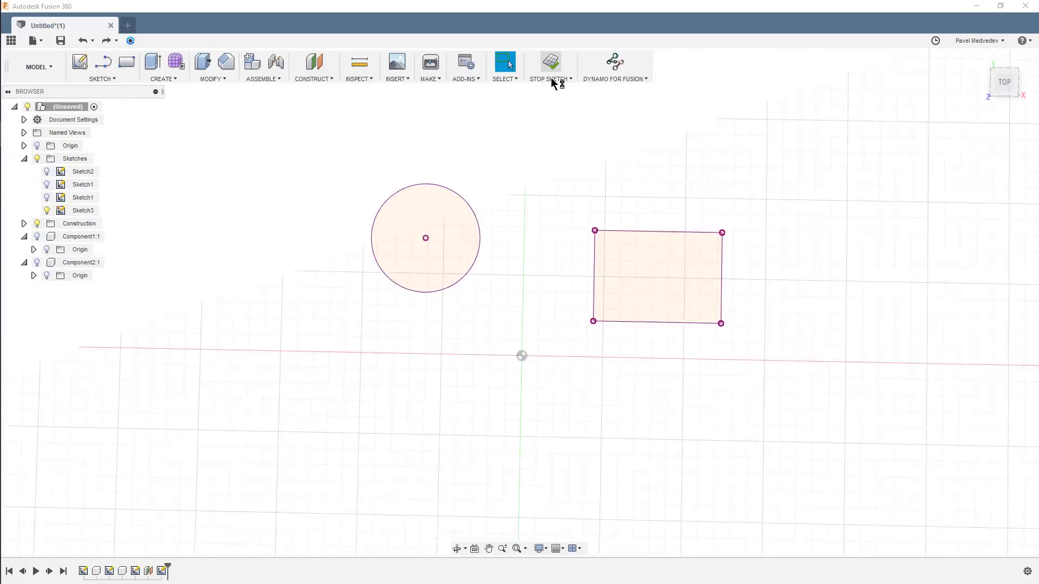
# Hide Sketch3, show Sketch1, and extrude its circle upward into a solid cylinder.
pyautogui.click(47, 210)
pyautogui.click(47, 186)
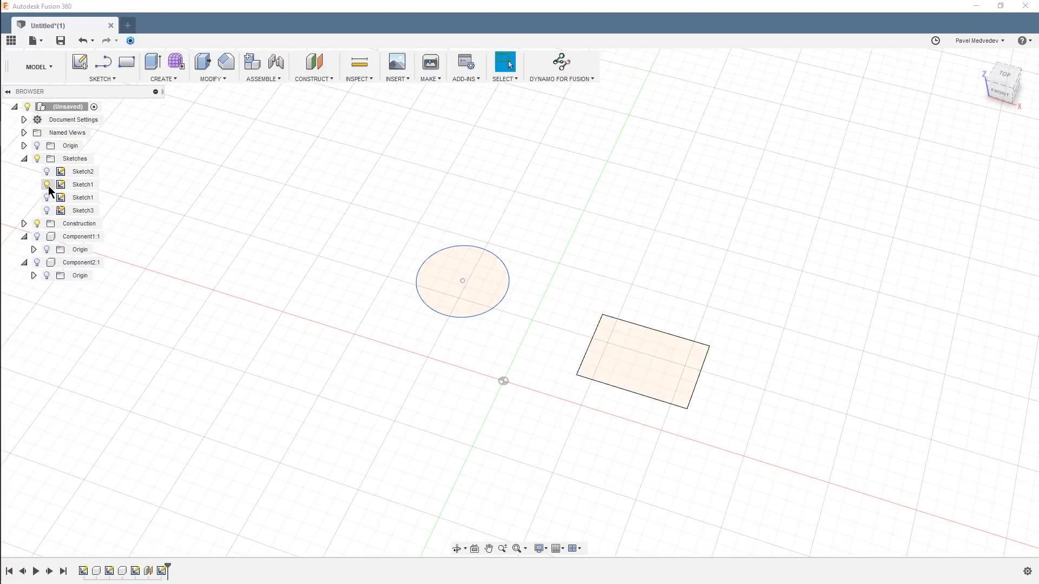
pyautogui.moveTo(545, 261)
pyautogui.keyDown('shift'); pyautogui.mouseDown(button='middle')
pyautogui.moveTo(561, 255)
pyautogui.moveTo(536, 204)
pyautogui.moveTo(531, 213)
pyautogui.moveTo(582, 276)
pyautogui.mouseUp(button='middle'); pyautogui.keyUp('shift')
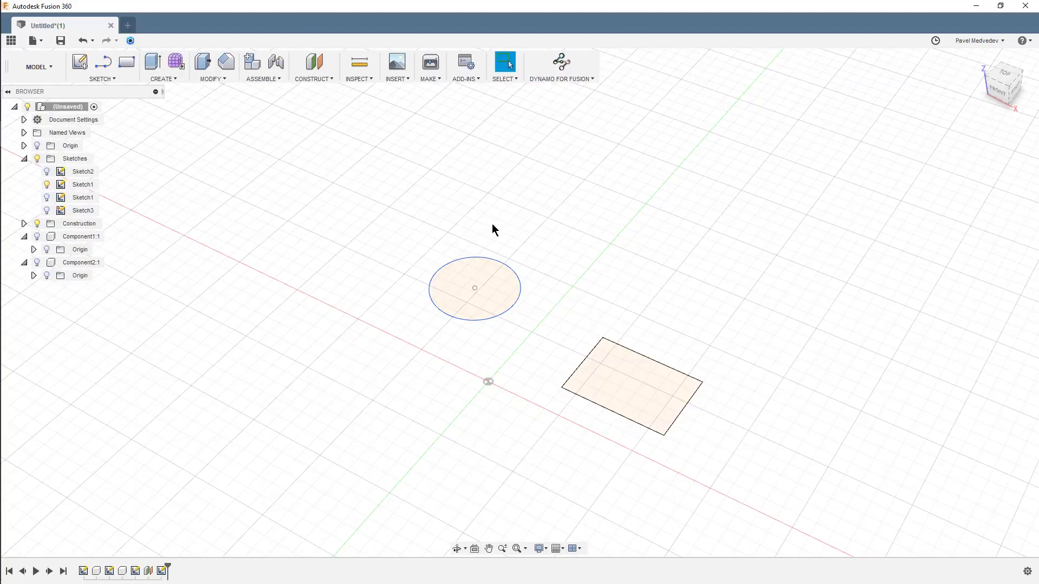
pyautogui.click(153, 63)
pyautogui.click(476, 281)
pyautogui.moveTo(475, 281); pyautogui.dragTo(471, 169)
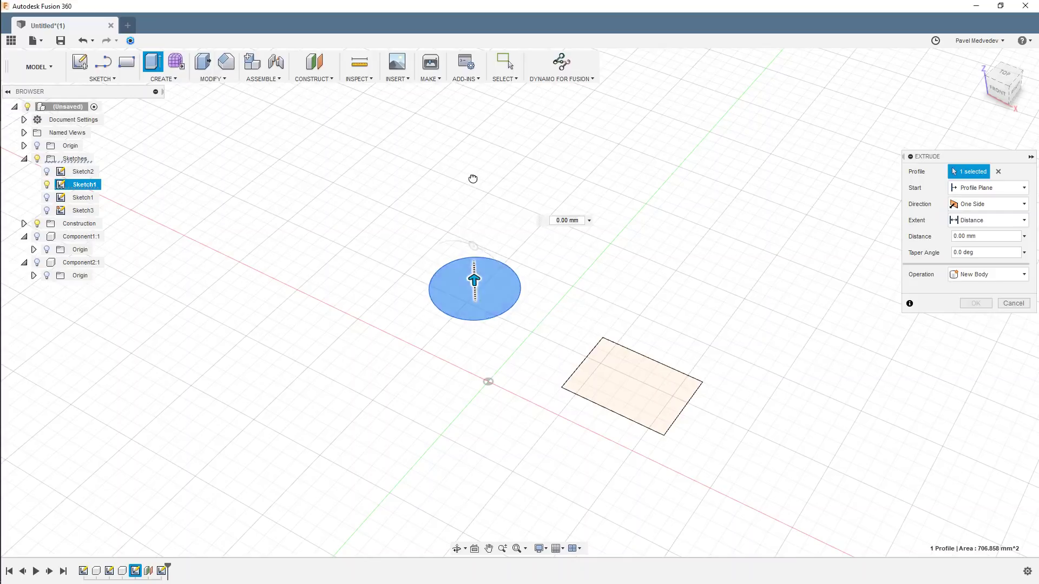
pyautogui.click(975, 303)
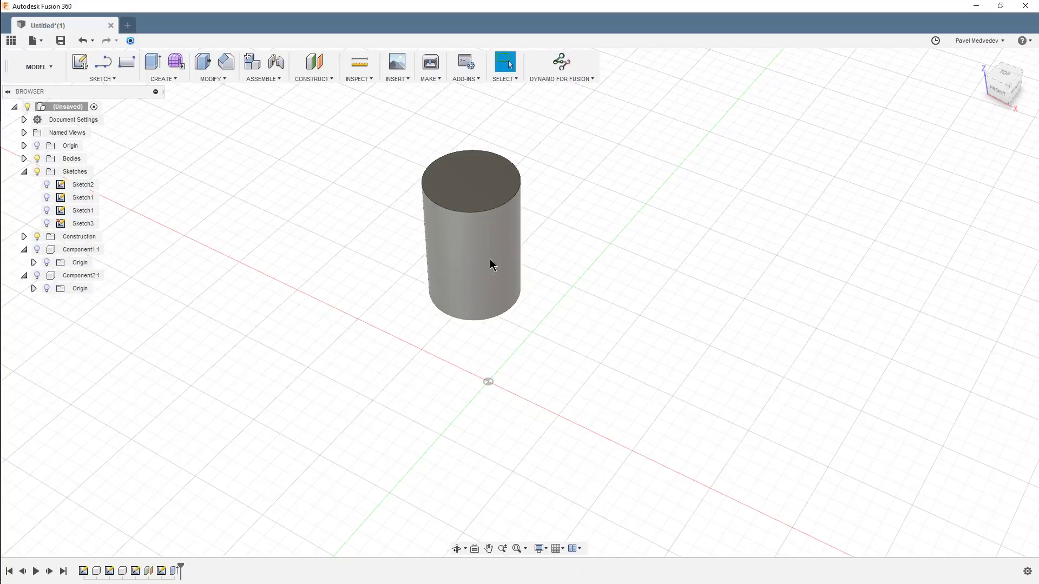
# Move the cylinder body -50 mm along the X axis with Move/Copy.
pyautogui.click(211, 80)
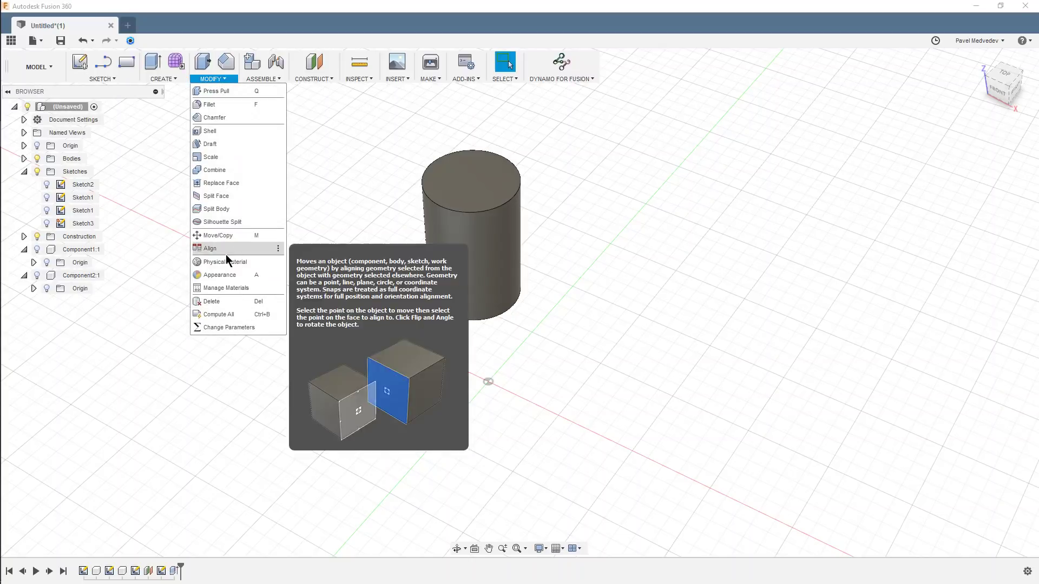
pyautogui.click(225, 236)
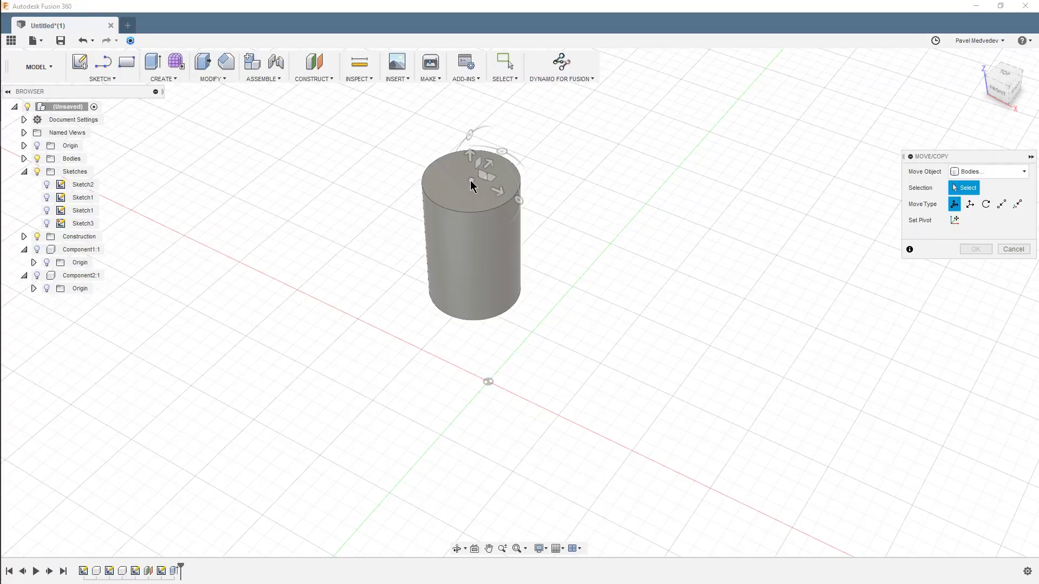
pyautogui.click(470, 182)
pyautogui.moveTo(495, 188); pyautogui.dragTo(394, 139)
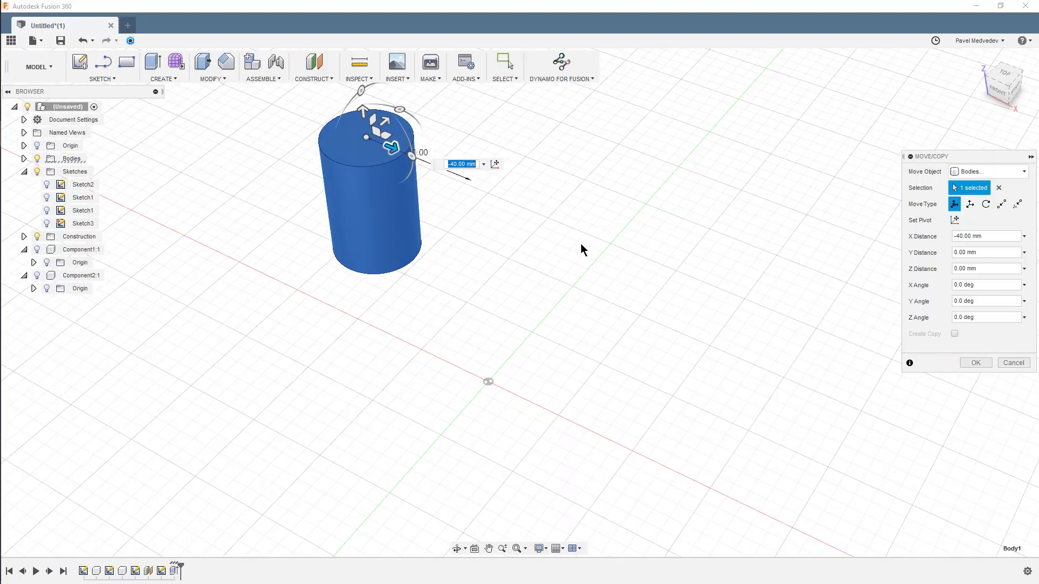
pyautogui.write('-50')
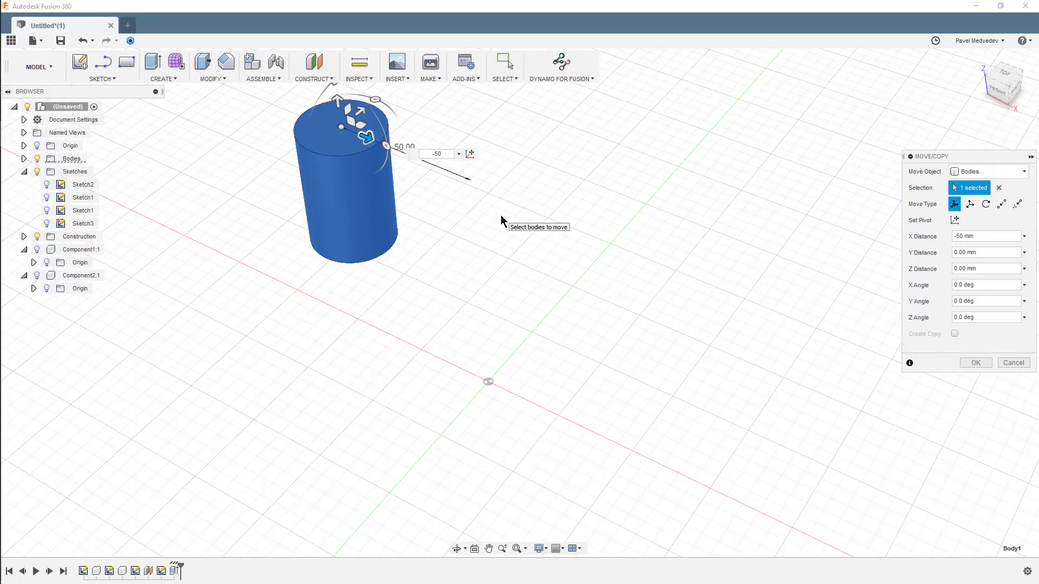
pyautogui.click(969, 363)
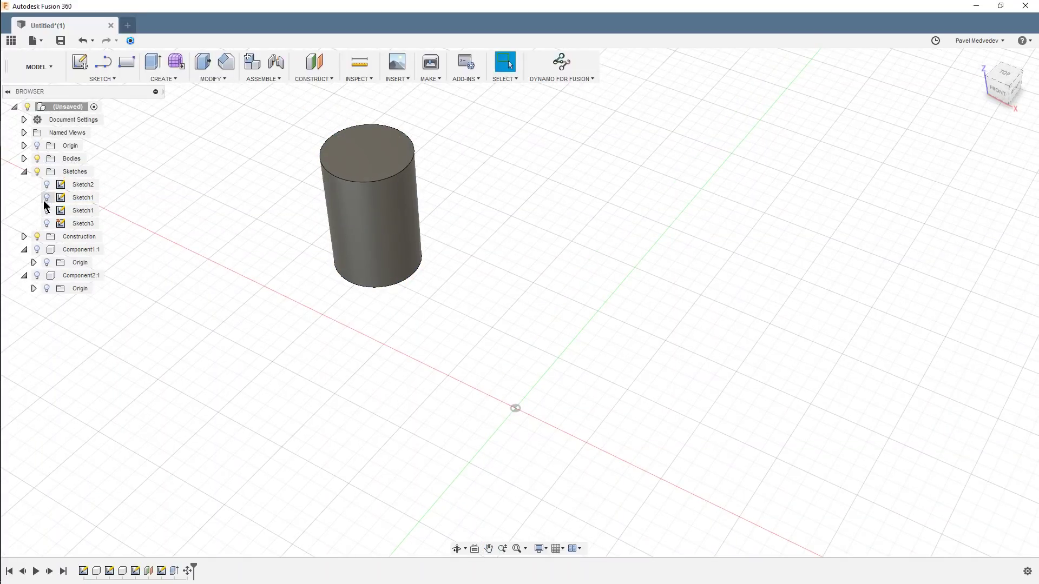
# Create Sketch4 on the XY origin plane holding the projected outline of the cylinder's bottom face.
pyautogui.click(79, 63)
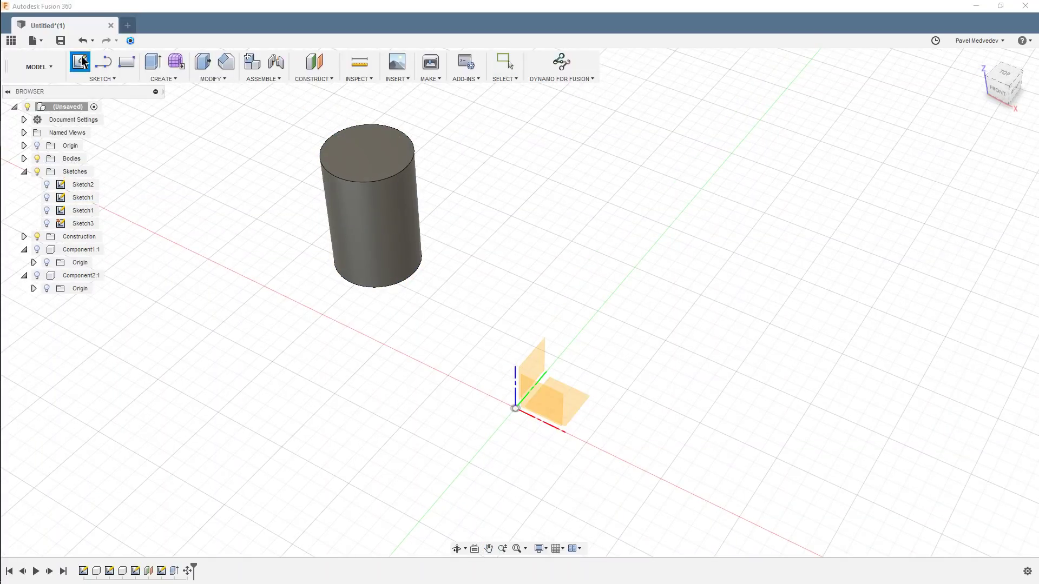
pyautogui.click(573, 394)
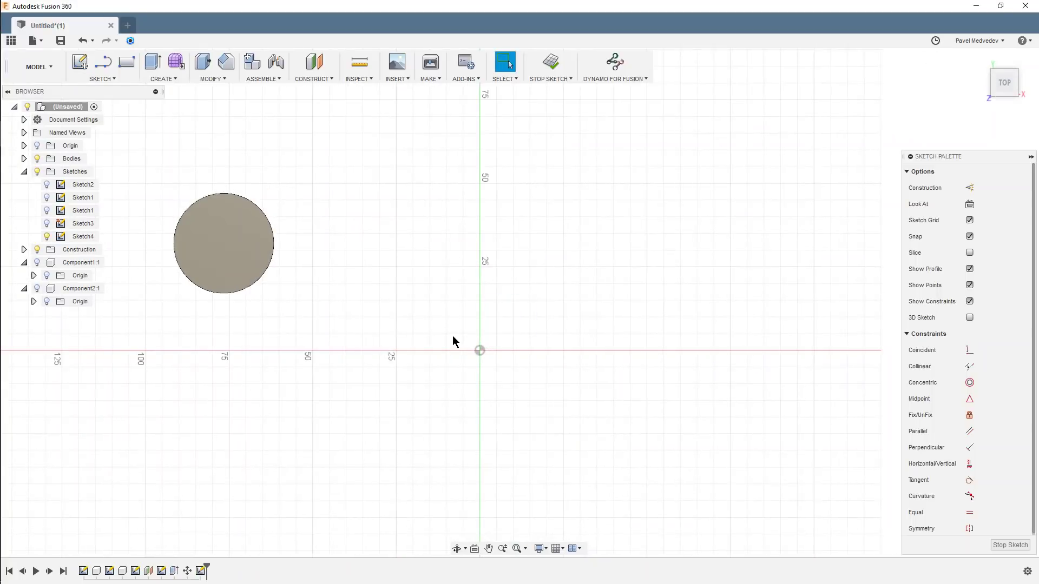
pyautogui.press('p')
pyautogui.keyDown('shift'); pyautogui.moveTo(402, 364); pyautogui.dragTo(360, 247, button='middle'); pyautogui.keyUp('shift')
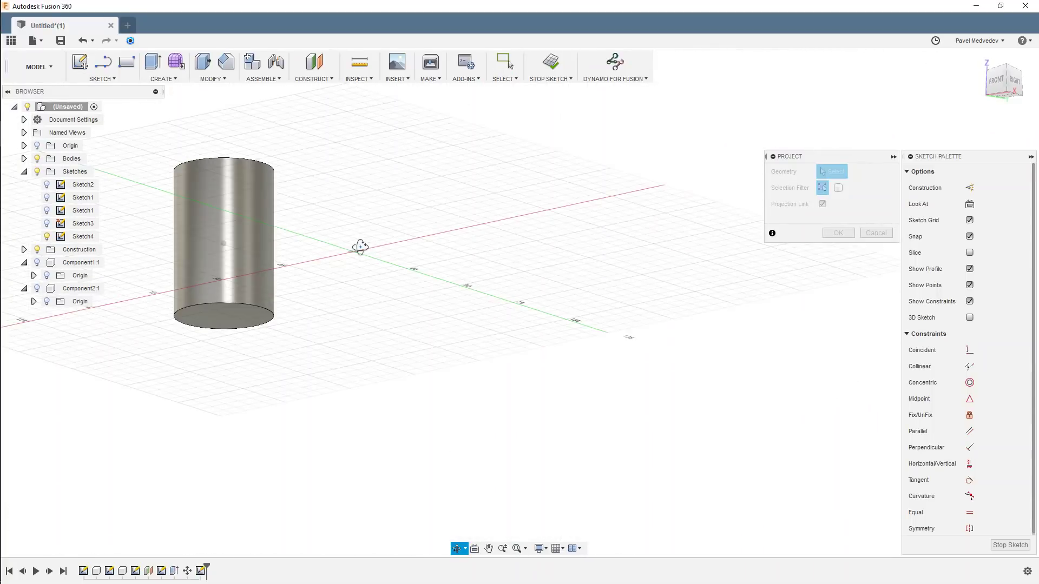
pyautogui.click(235, 319)
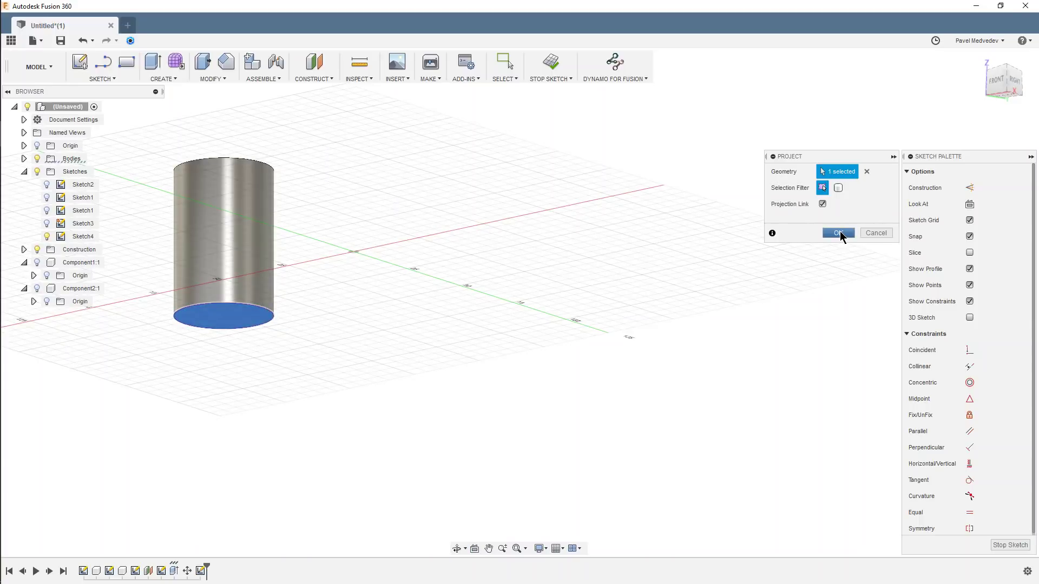
pyautogui.click(839, 233)
pyautogui.keyDown('shift'); pyautogui.moveTo(729, 243); pyautogui.dragTo(640, 257, button='middle'); pyautogui.keyUp('shift')
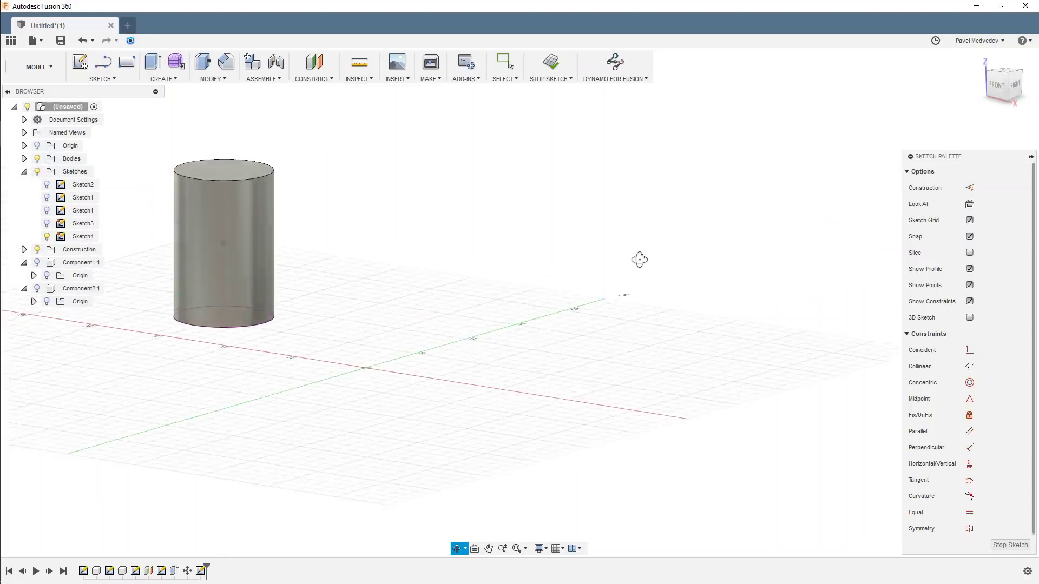
pyautogui.click(555, 66)
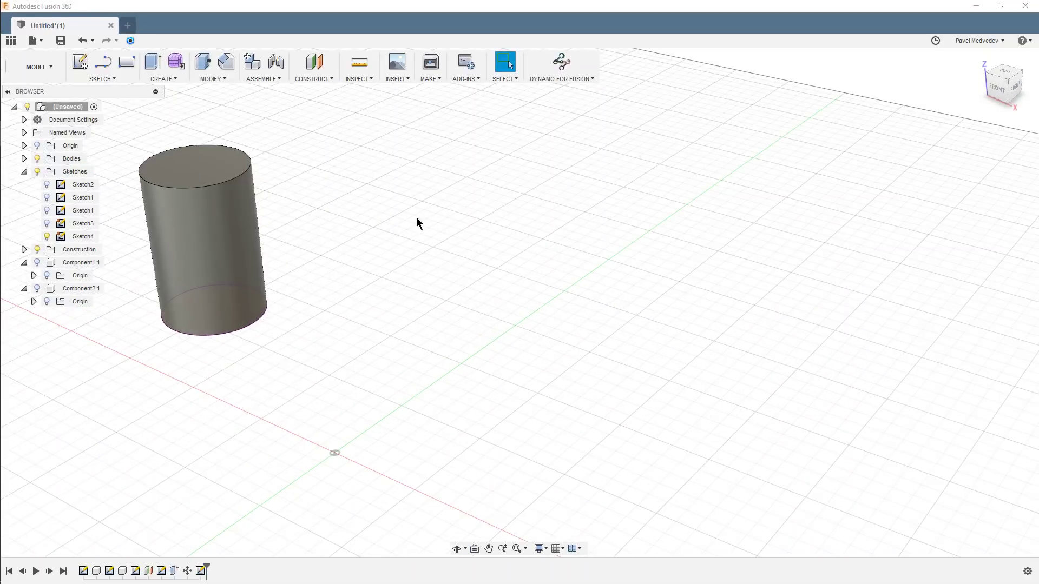
# Hide the cylinder body, show Sketch1, and drag its original circle to a new spot.
pyautogui.click(38, 159)
pyautogui.moveTo(432, 318); pyautogui.dragTo(479, 293, button='middle')
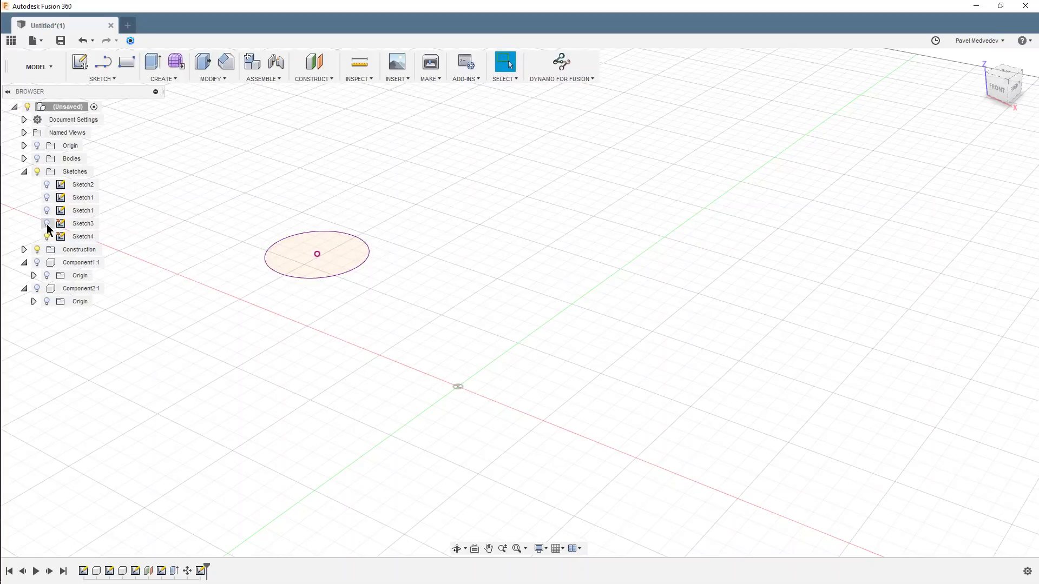
pyautogui.click(46, 197)
pyautogui.keyDown('shift'); pyautogui.moveTo(658, 319); pyautogui.dragTo(698, 325, button='middle'); pyautogui.keyUp('shift')
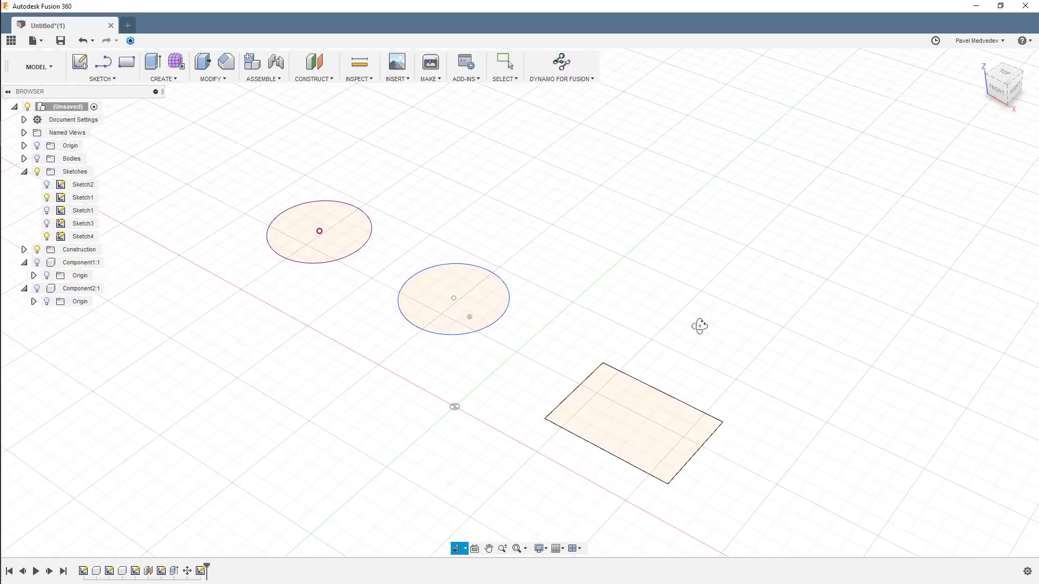
pyautogui.moveTo(453, 299); pyautogui.dragTo(491, 248)
pyautogui.moveTo(523, 199); pyautogui.dragTo(514, 244, button='middle')
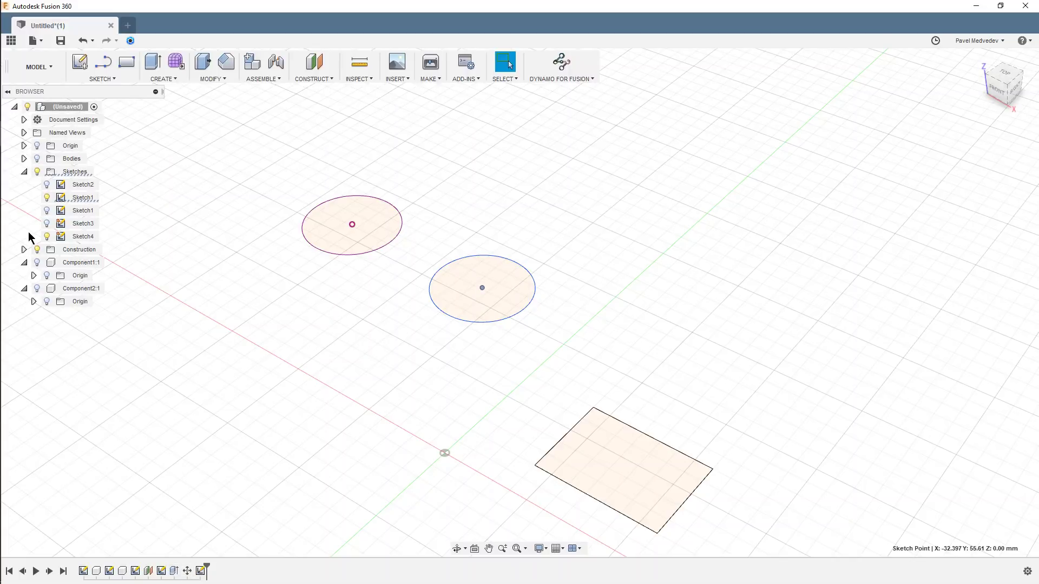
# Show Sketch3 and drag the original circle around, watching both projected circles follow.
pyautogui.click(47, 223)
pyautogui.moveTo(635, 212)
pyautogui.keyDown('shift'); pyautogui.mouseDown(button='middle')
pyautogui.moveTo(589, 258)
pyautogui.moveTo(449, 286)
pyautogui.mouseUp(button='middle'); pyautogui.keyUp('shift')
pyautogui.moveTo(449, 285); pyautogui.dragTo(433, 327)
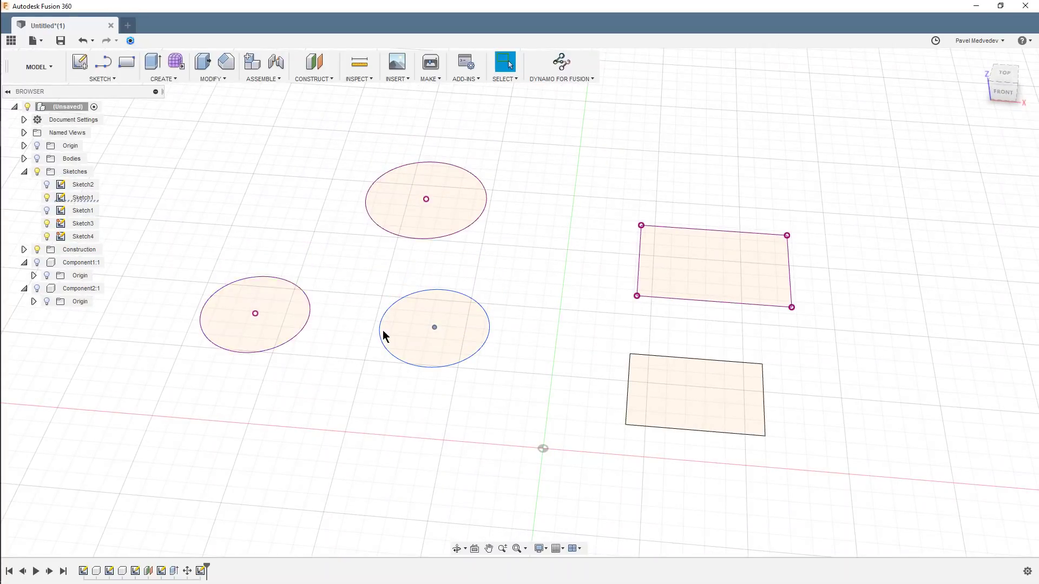
pyautogui.moveTo(436, 327)
pyautogui.mouseDown()
pyautogui.moveTo(362, 284)
pyautogui.moveTo(311, 335)
pyautogui.moveTo(429, 361)
pyautogui.moveTo(466, 295)
pyautogui.mouseUp()
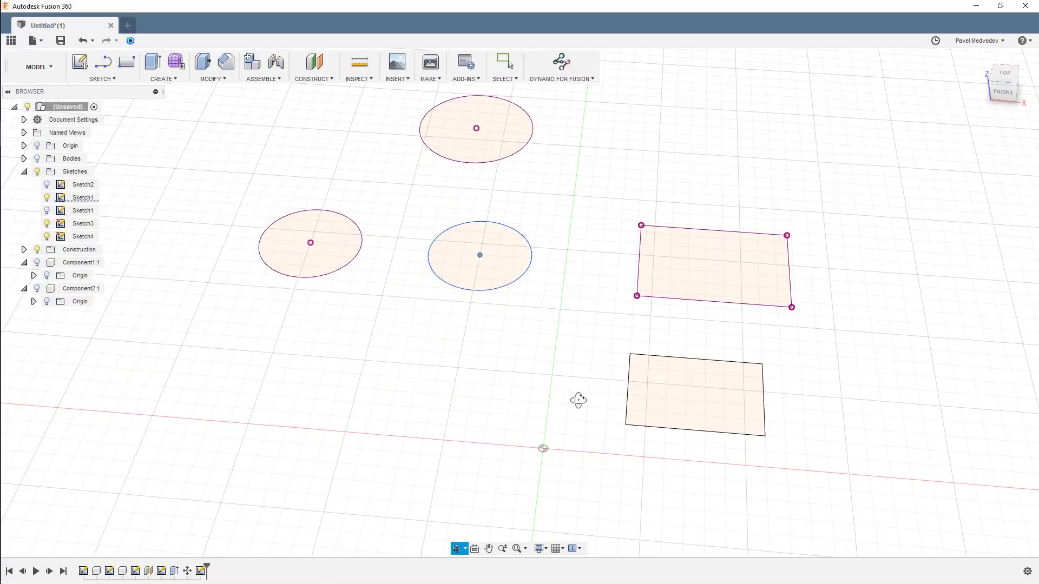
pyautogui.keyDown('shift'); pyautogui.moveTo(577, 399); pyautogui.dragTo(595, 364, button='middle'); pyautogui.keyUp('shift')
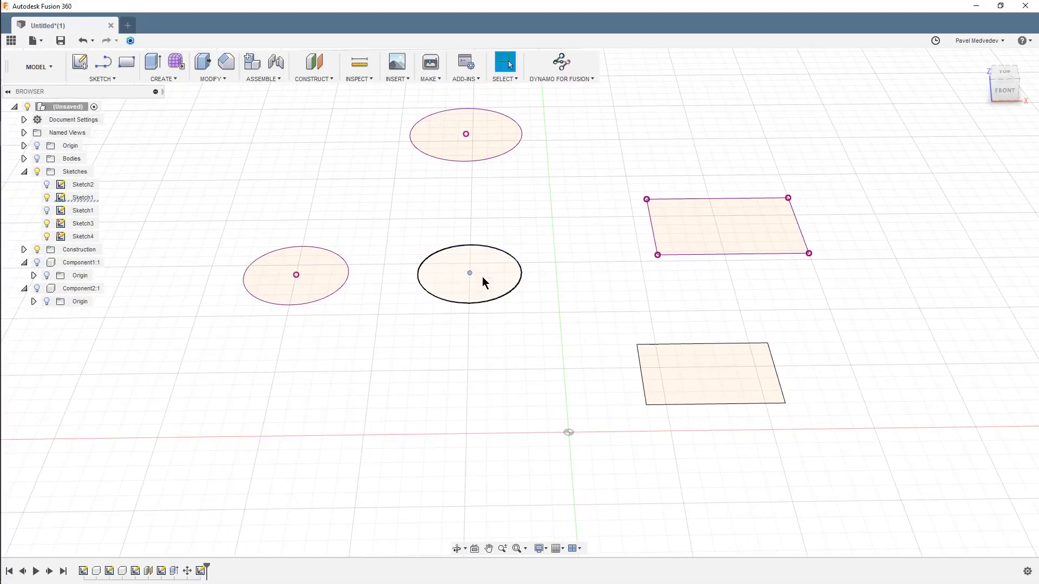
pyautogui.moveTo(465, 290); pyautogui.dragTo(441, 377)
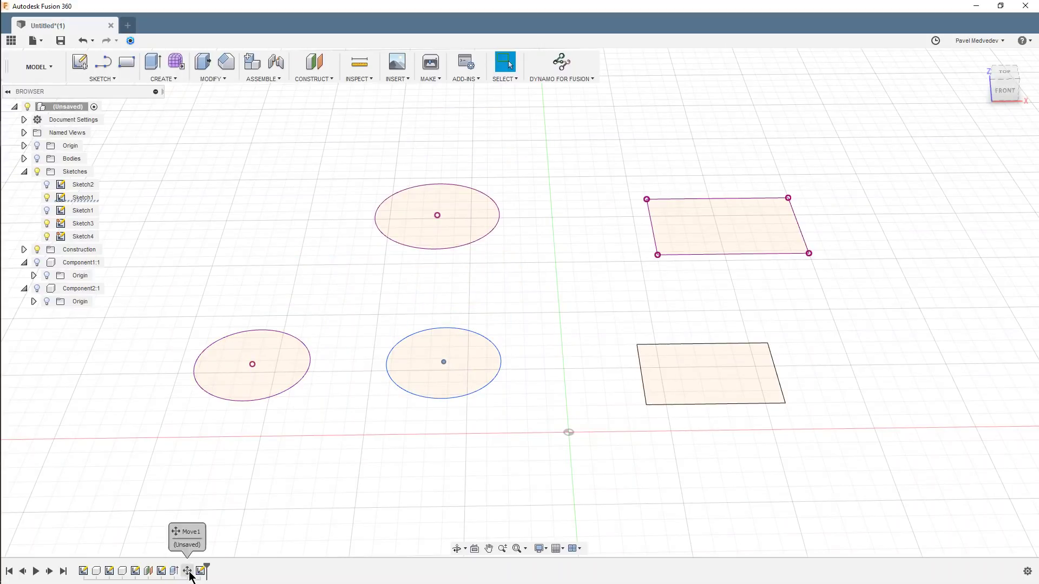
pyautogui.rightClick(187, 570)
pyautogui.click(219, 461)
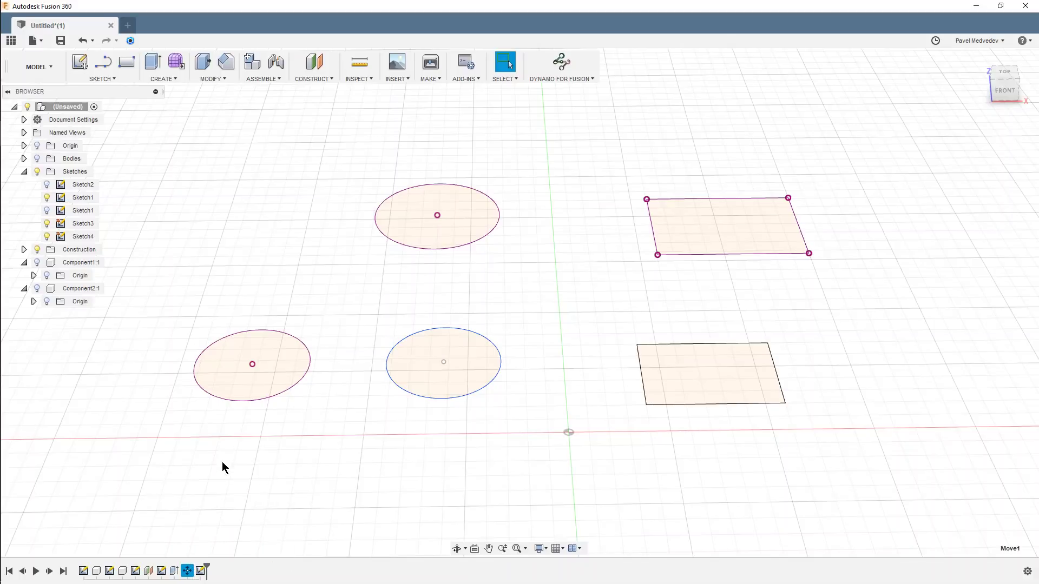
pyautogui.click(962, 236)
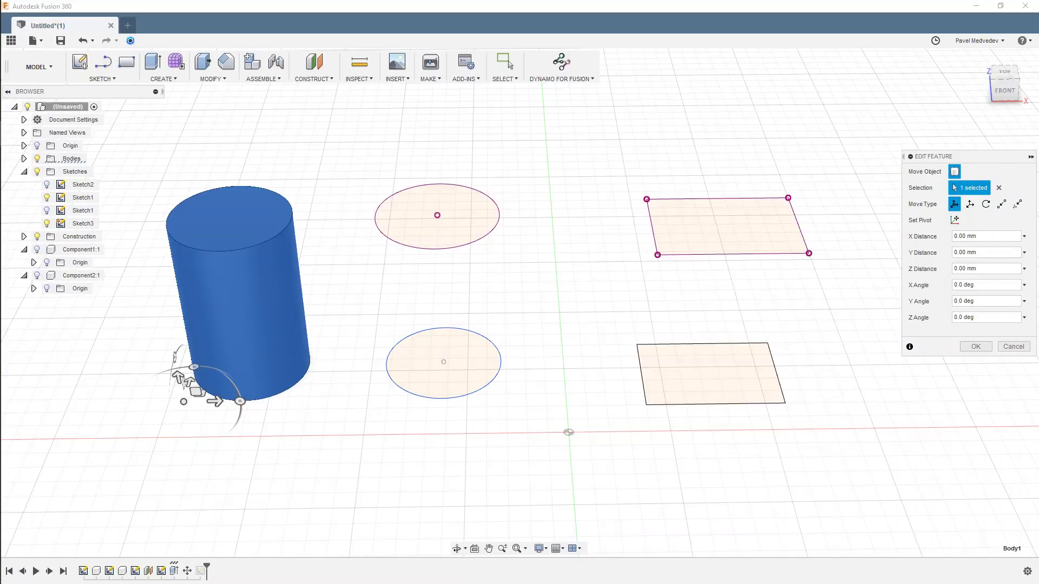
pyautogui.click(1013, 346)
pyautogui.keyDown('shift'); pyautogui.moveTo(591, 304); pyautogui.dragTo(568, 313, button='middle'); pyautogui.keyUp('shift')
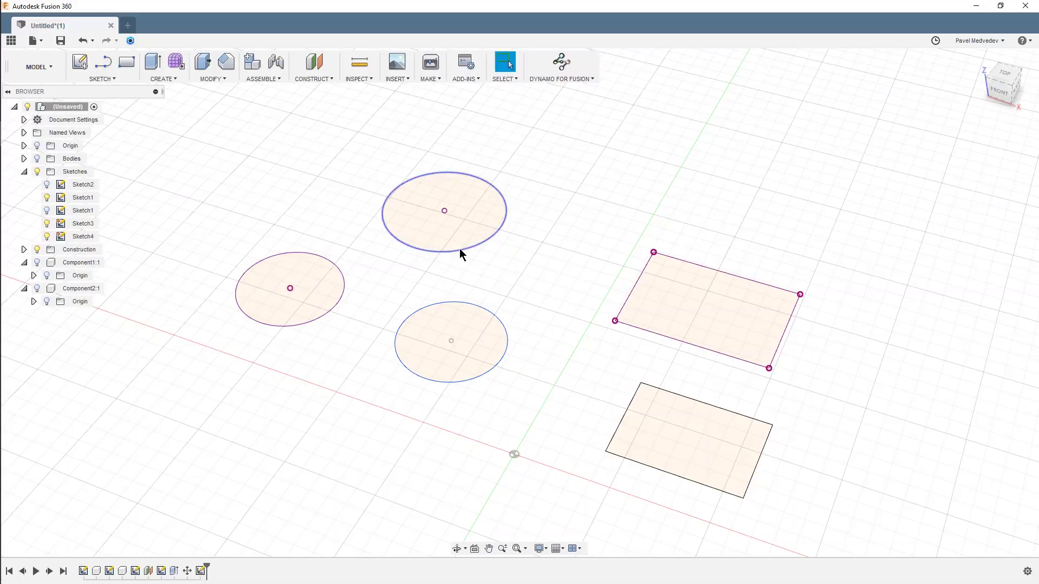
pyautogui.click(492, 186)
pyautogui.click(552, 155)
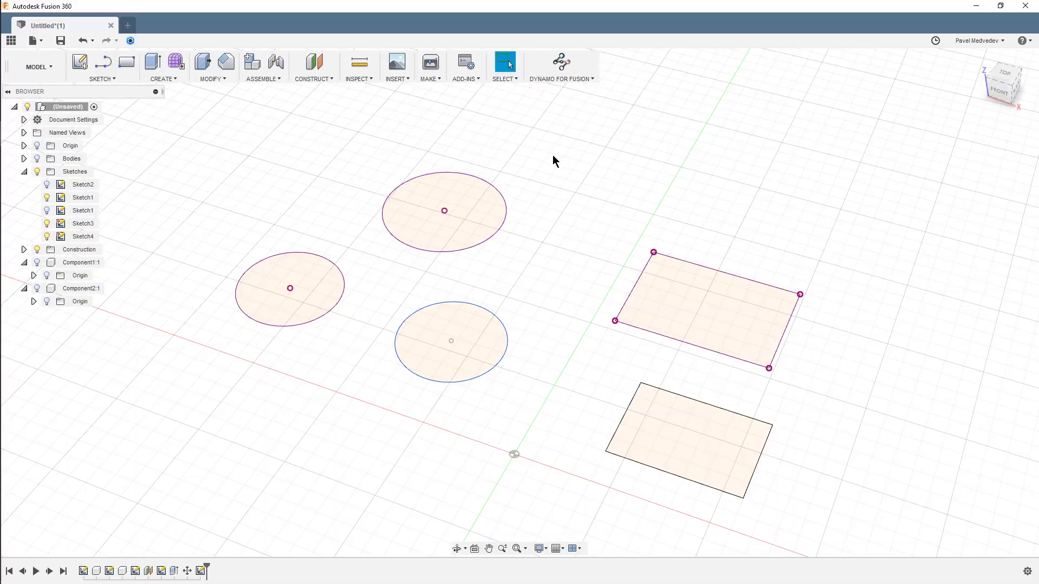